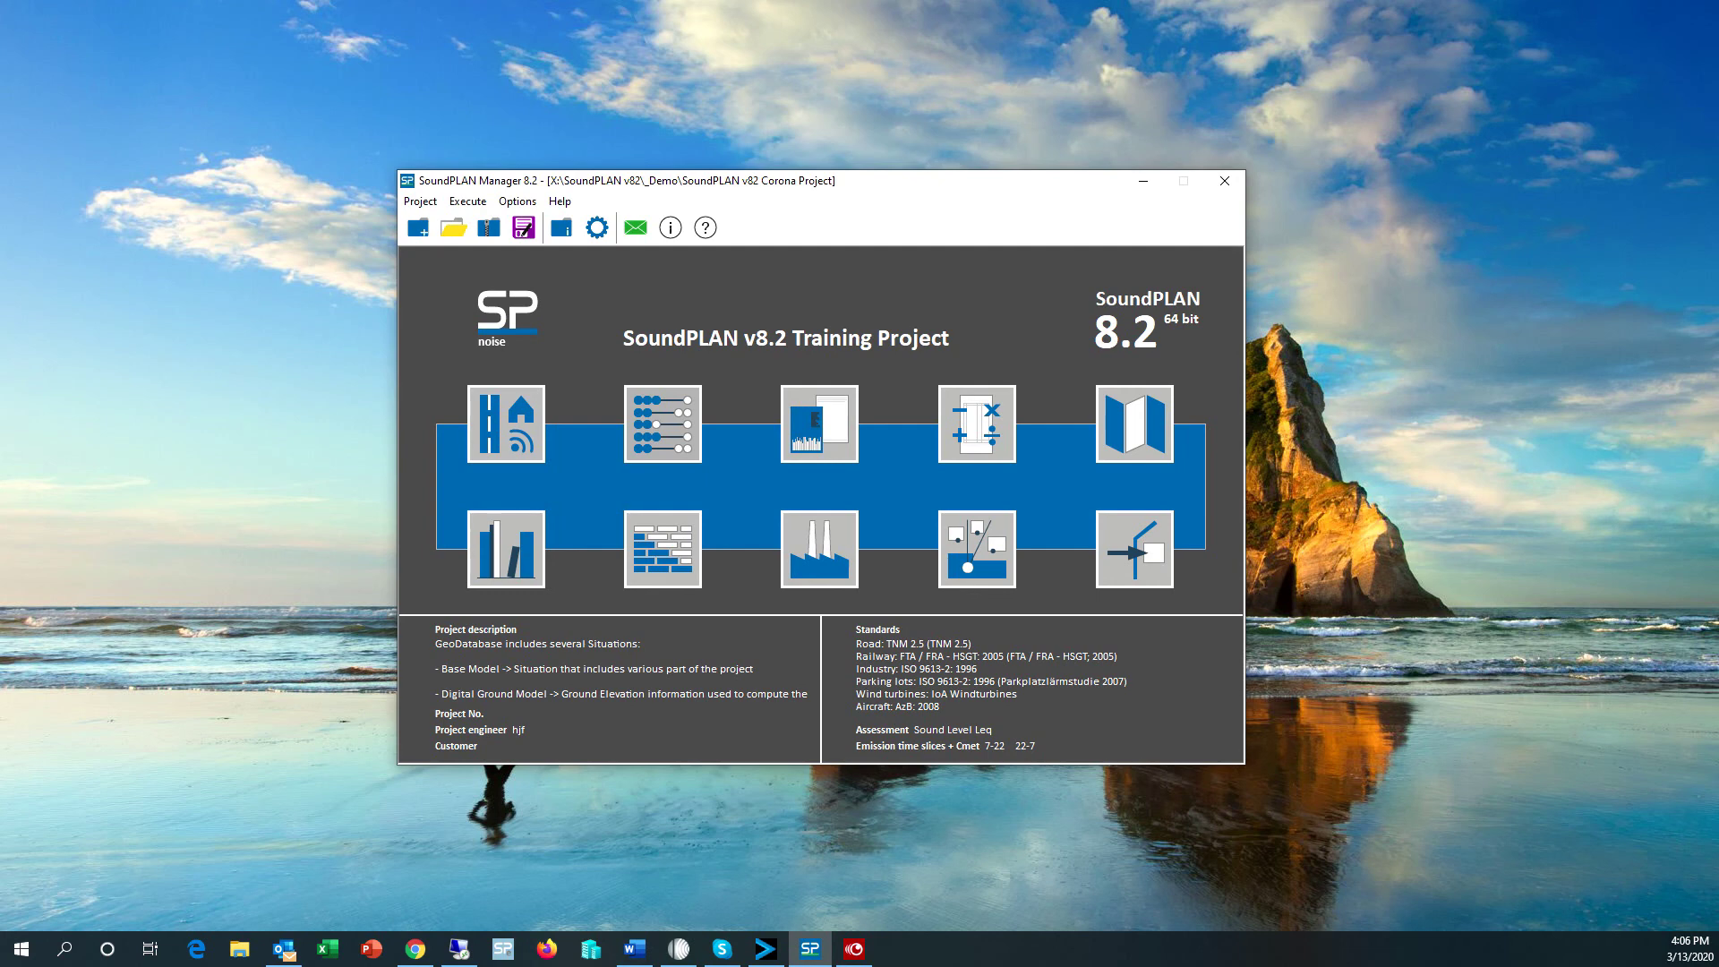
Open the Situation Manager and view the descriptions of the ground models RDGM1237 and RDGM1235.
click(515, 437)
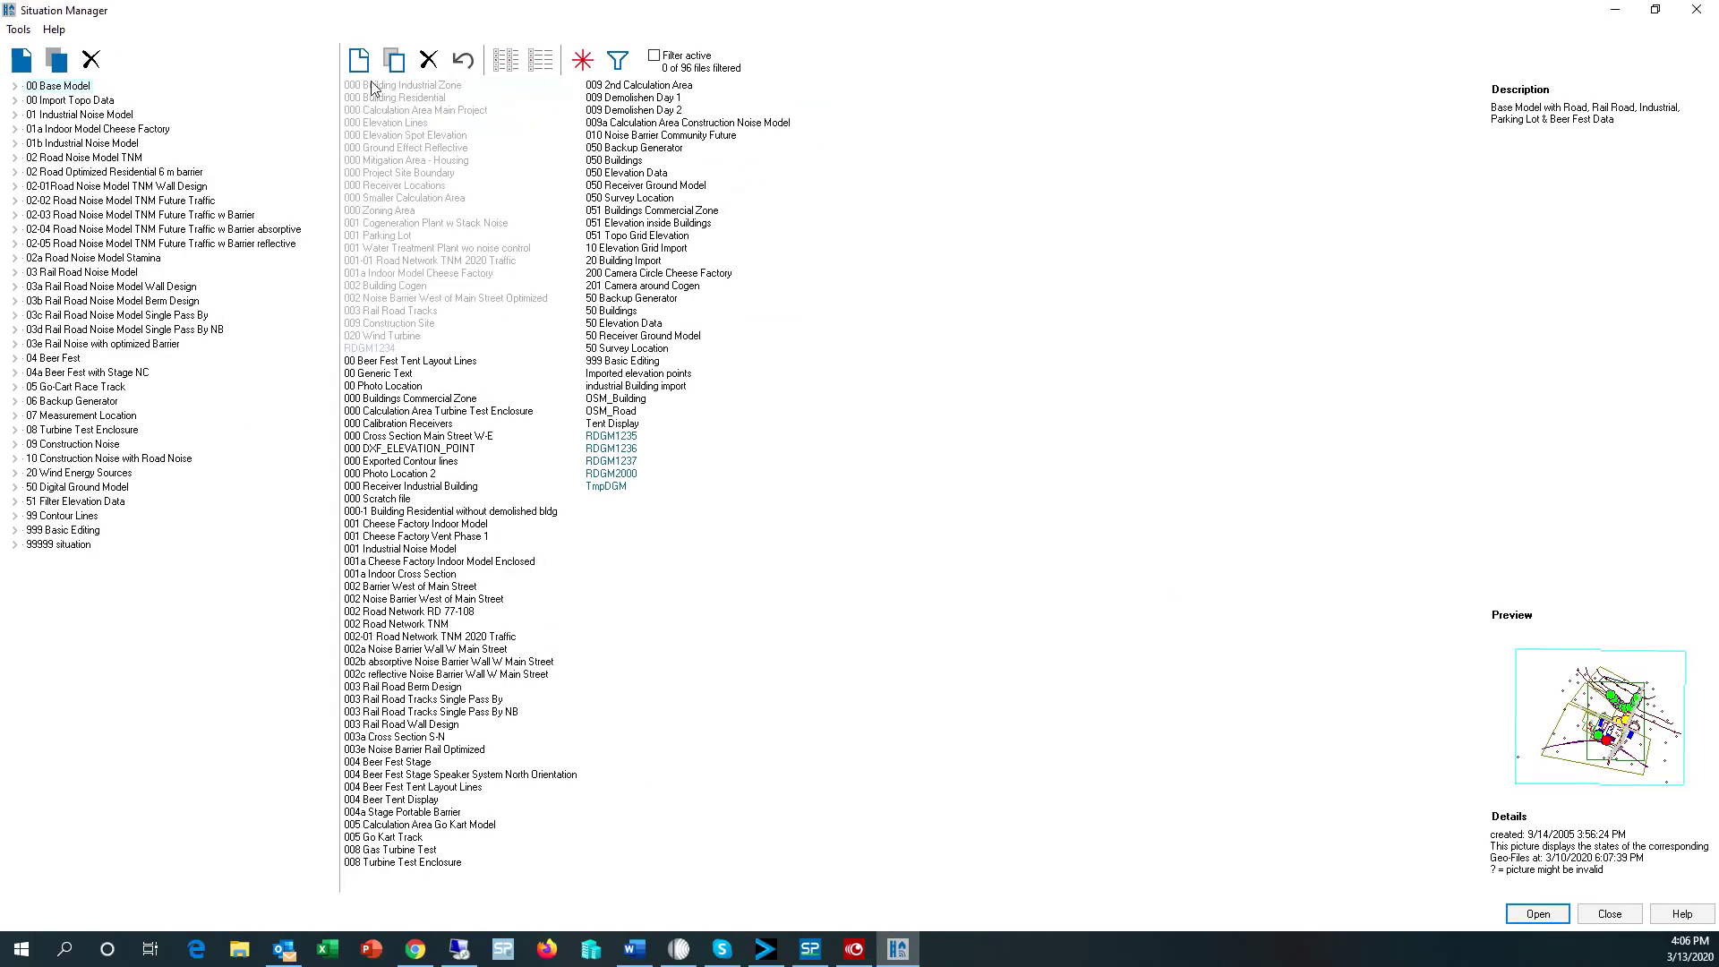
click(617, 453)
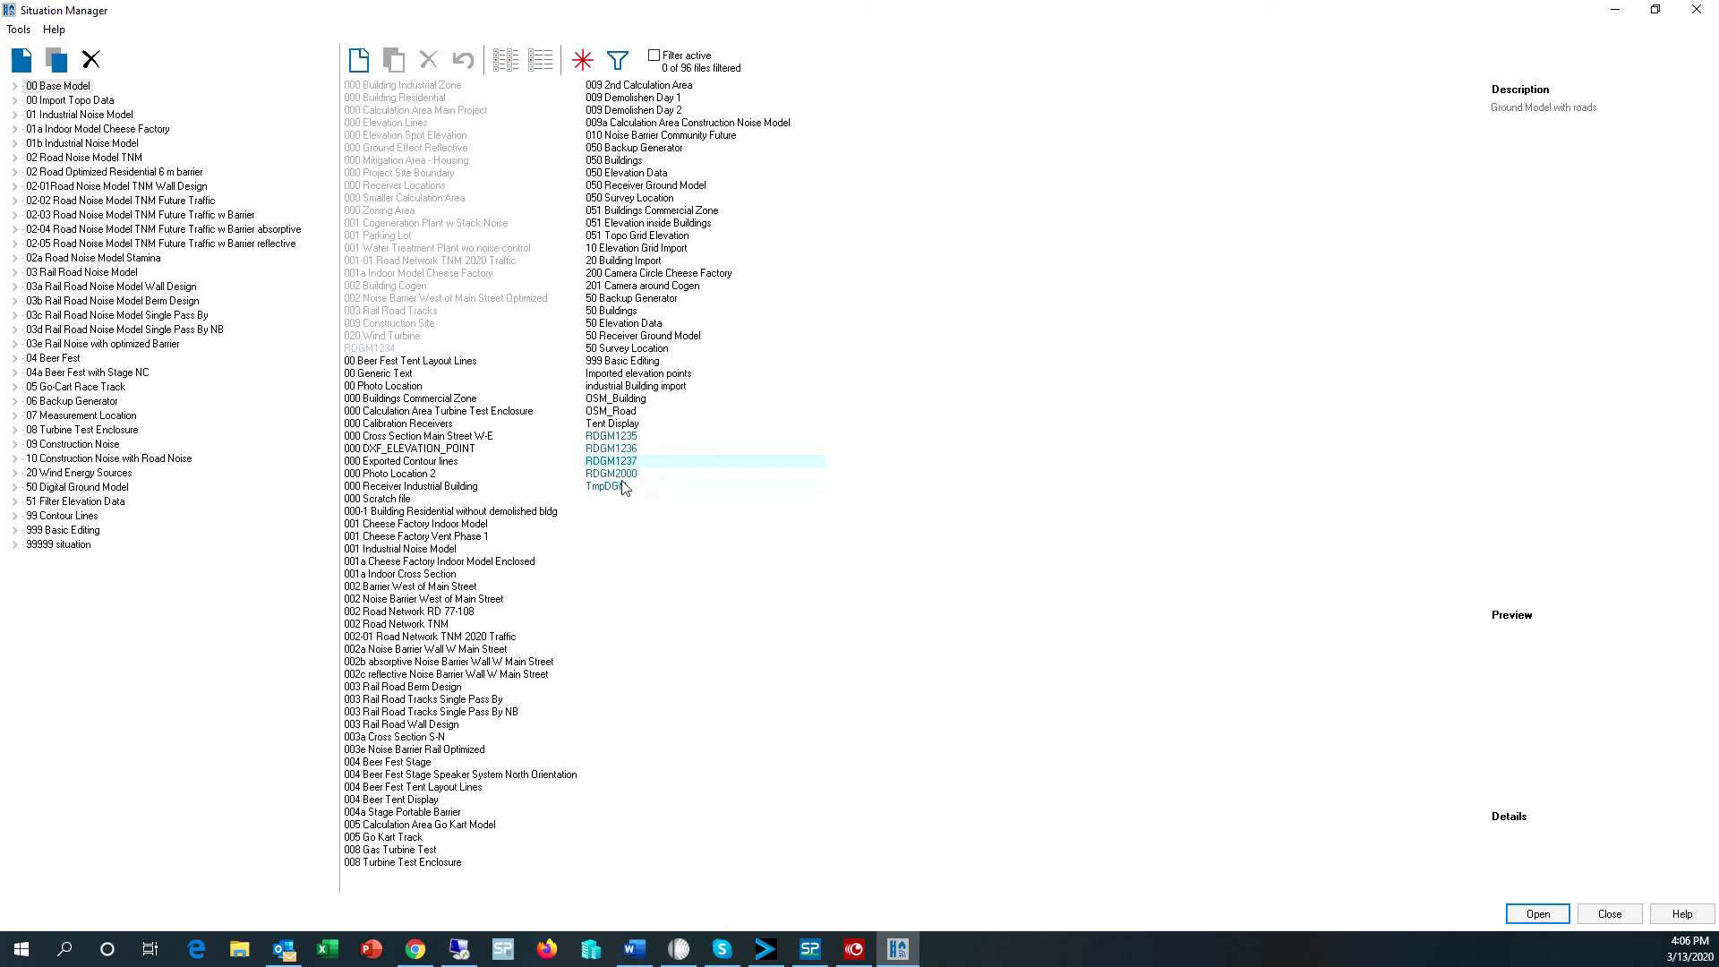
click(622, 438)
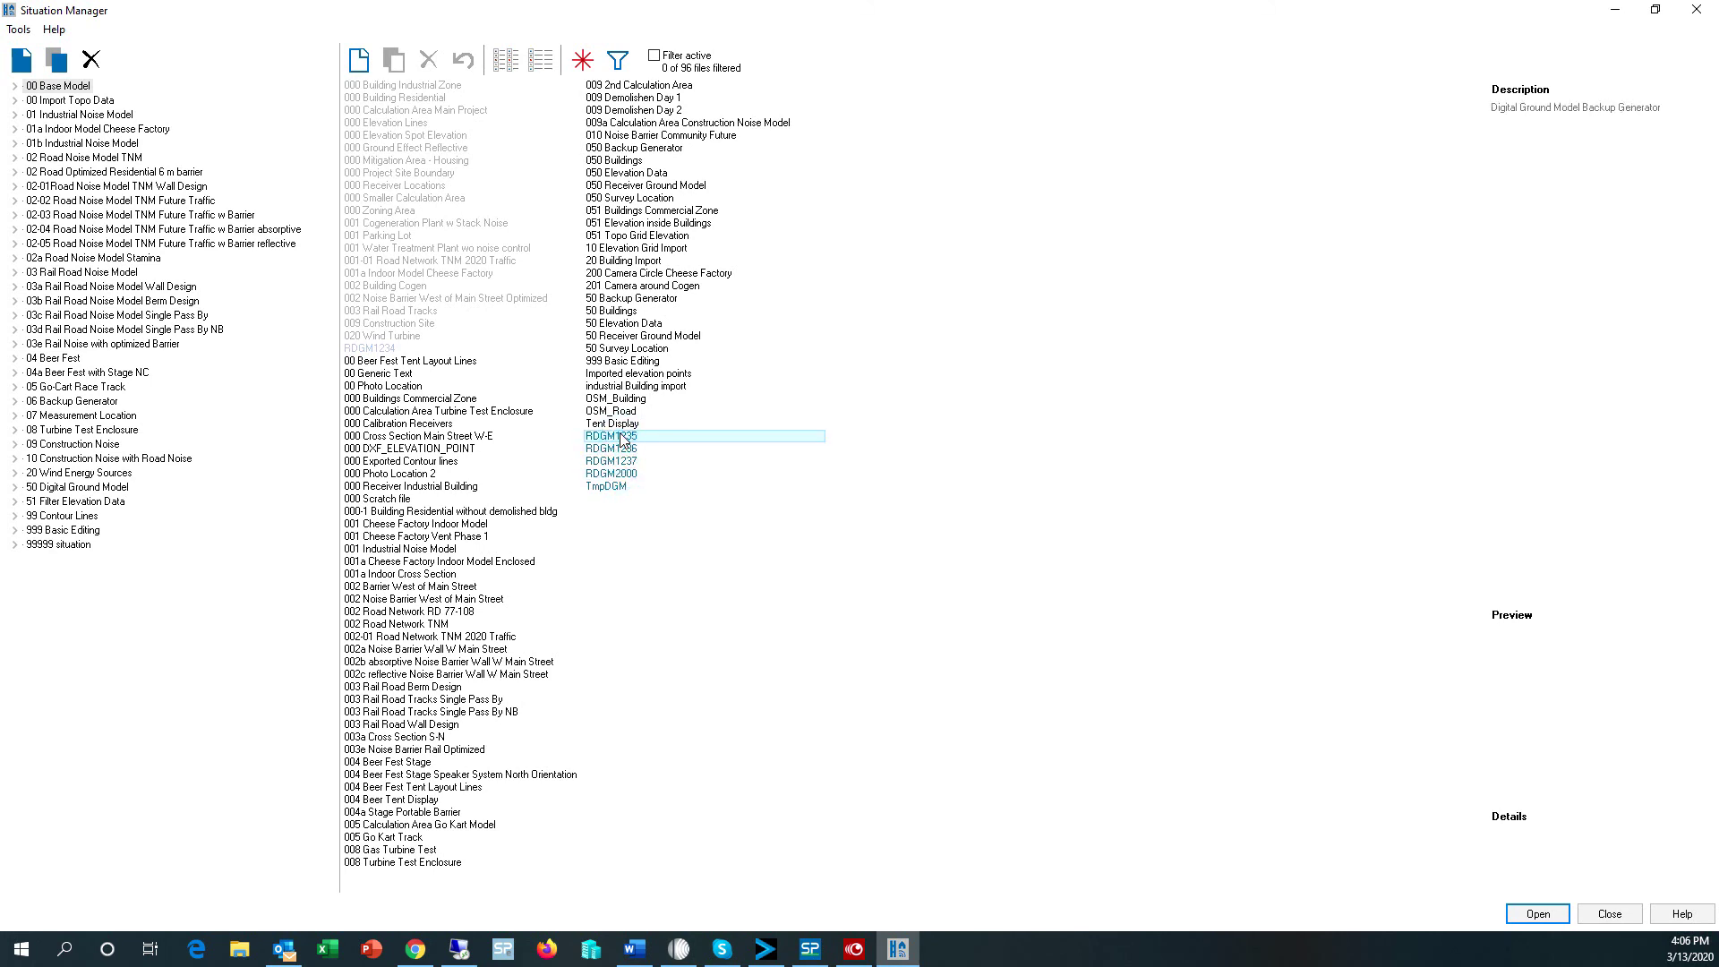
Remove the ground model RDGM1235 from the 06 Backup Generator situation.
click(15, 403)
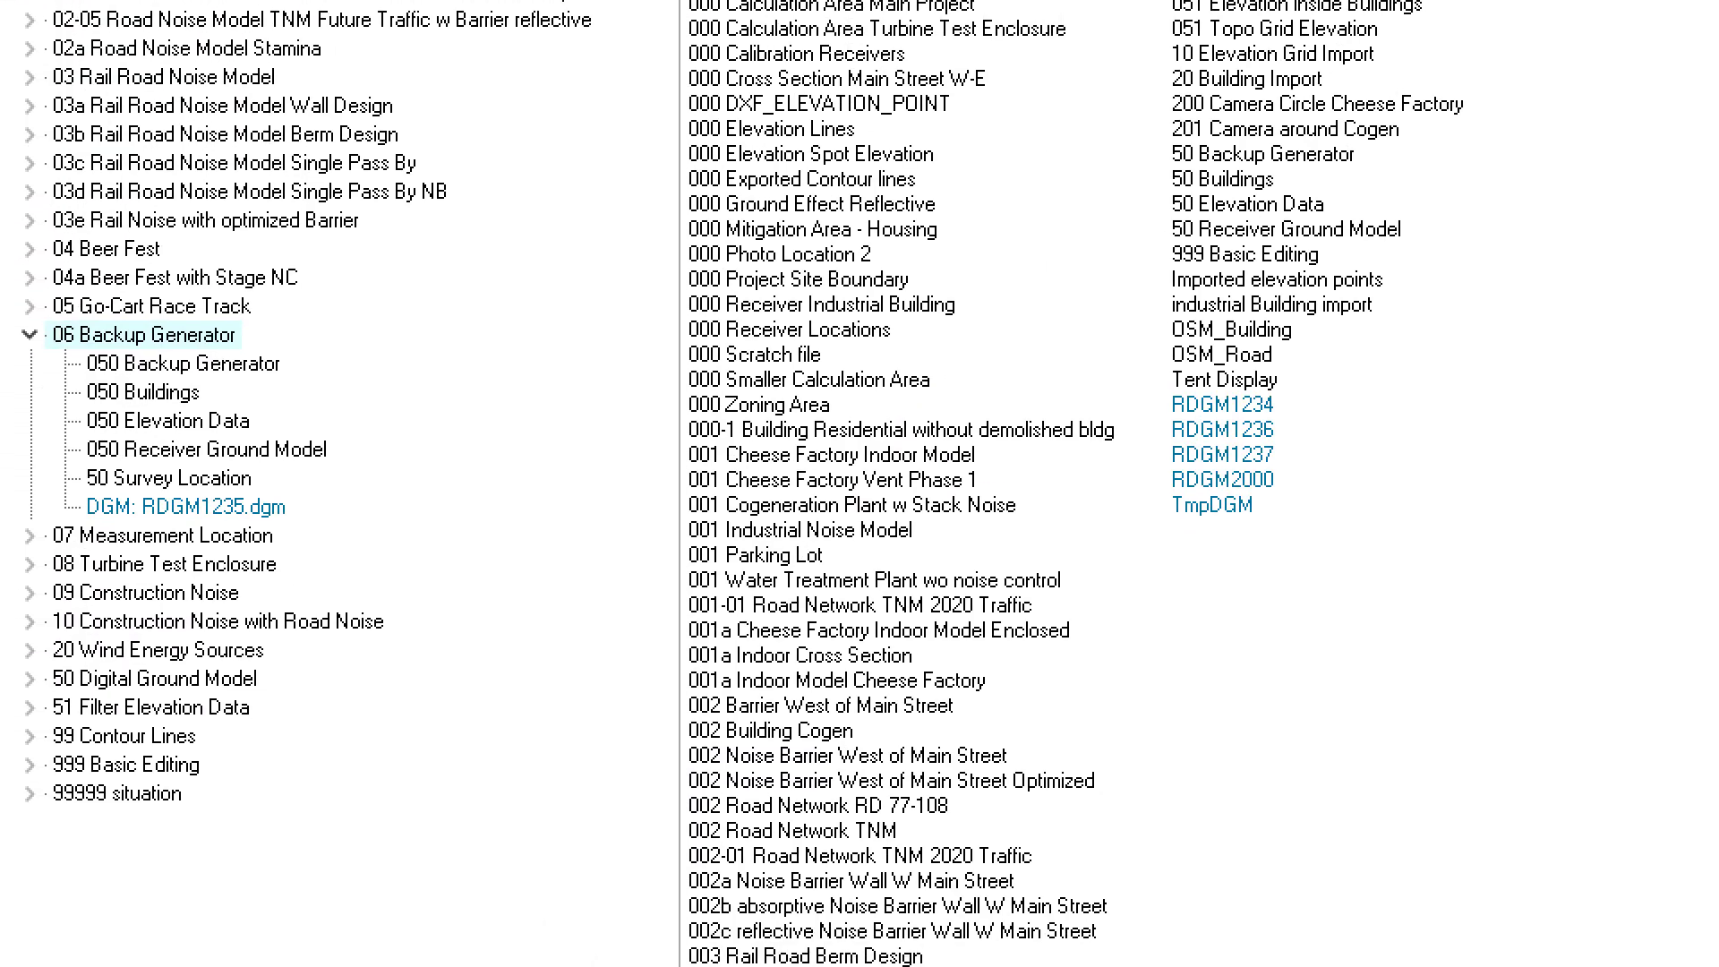
click(188, 506)
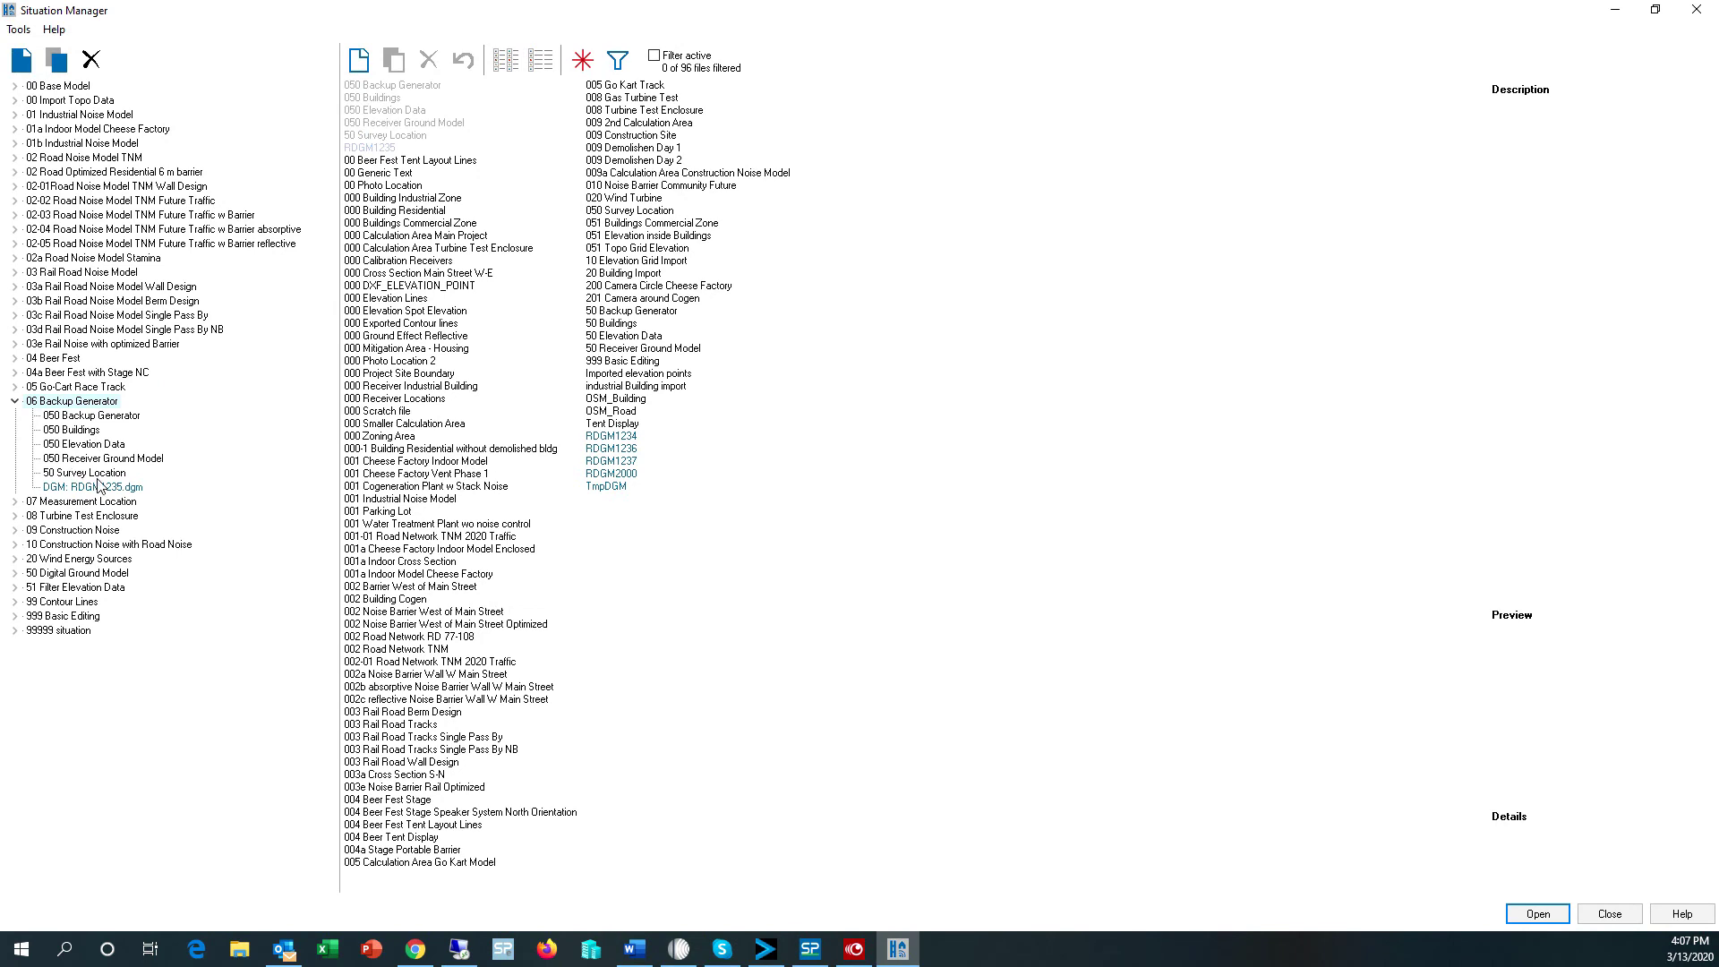
drag(745, 460, 745, 461)
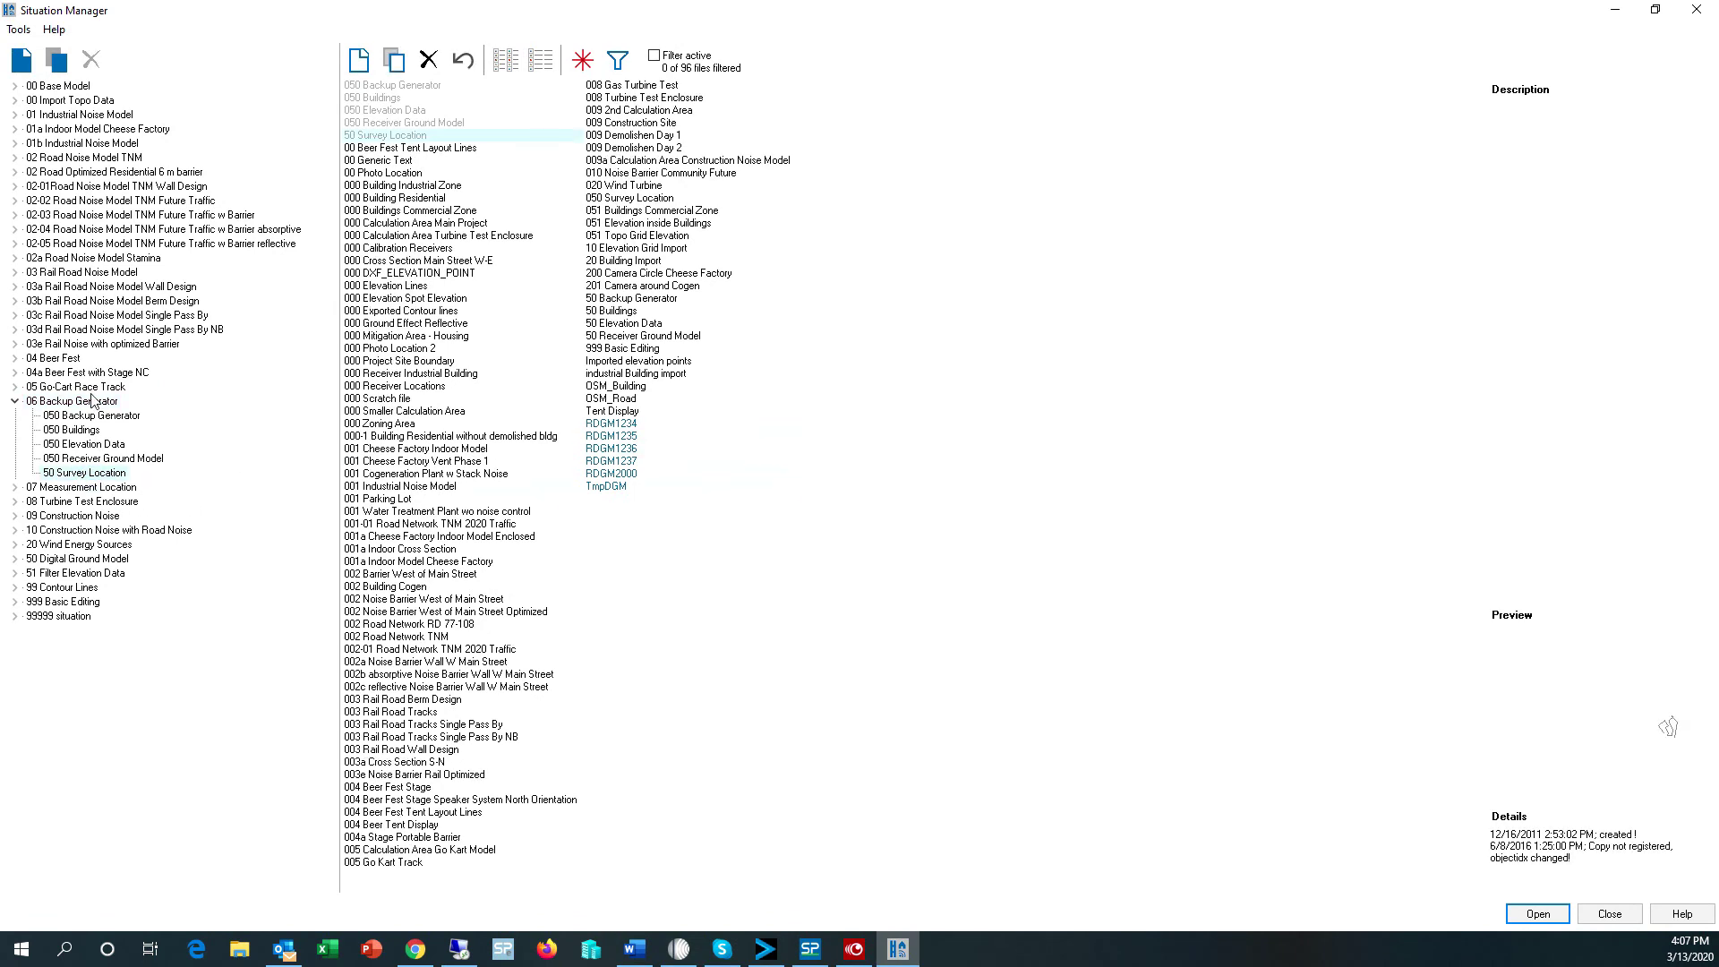
Assign the ground model RDGM1236 to the 06 Backup Generator situation and replace it with RDGM1234.
drag(625, 448, 141, 414)
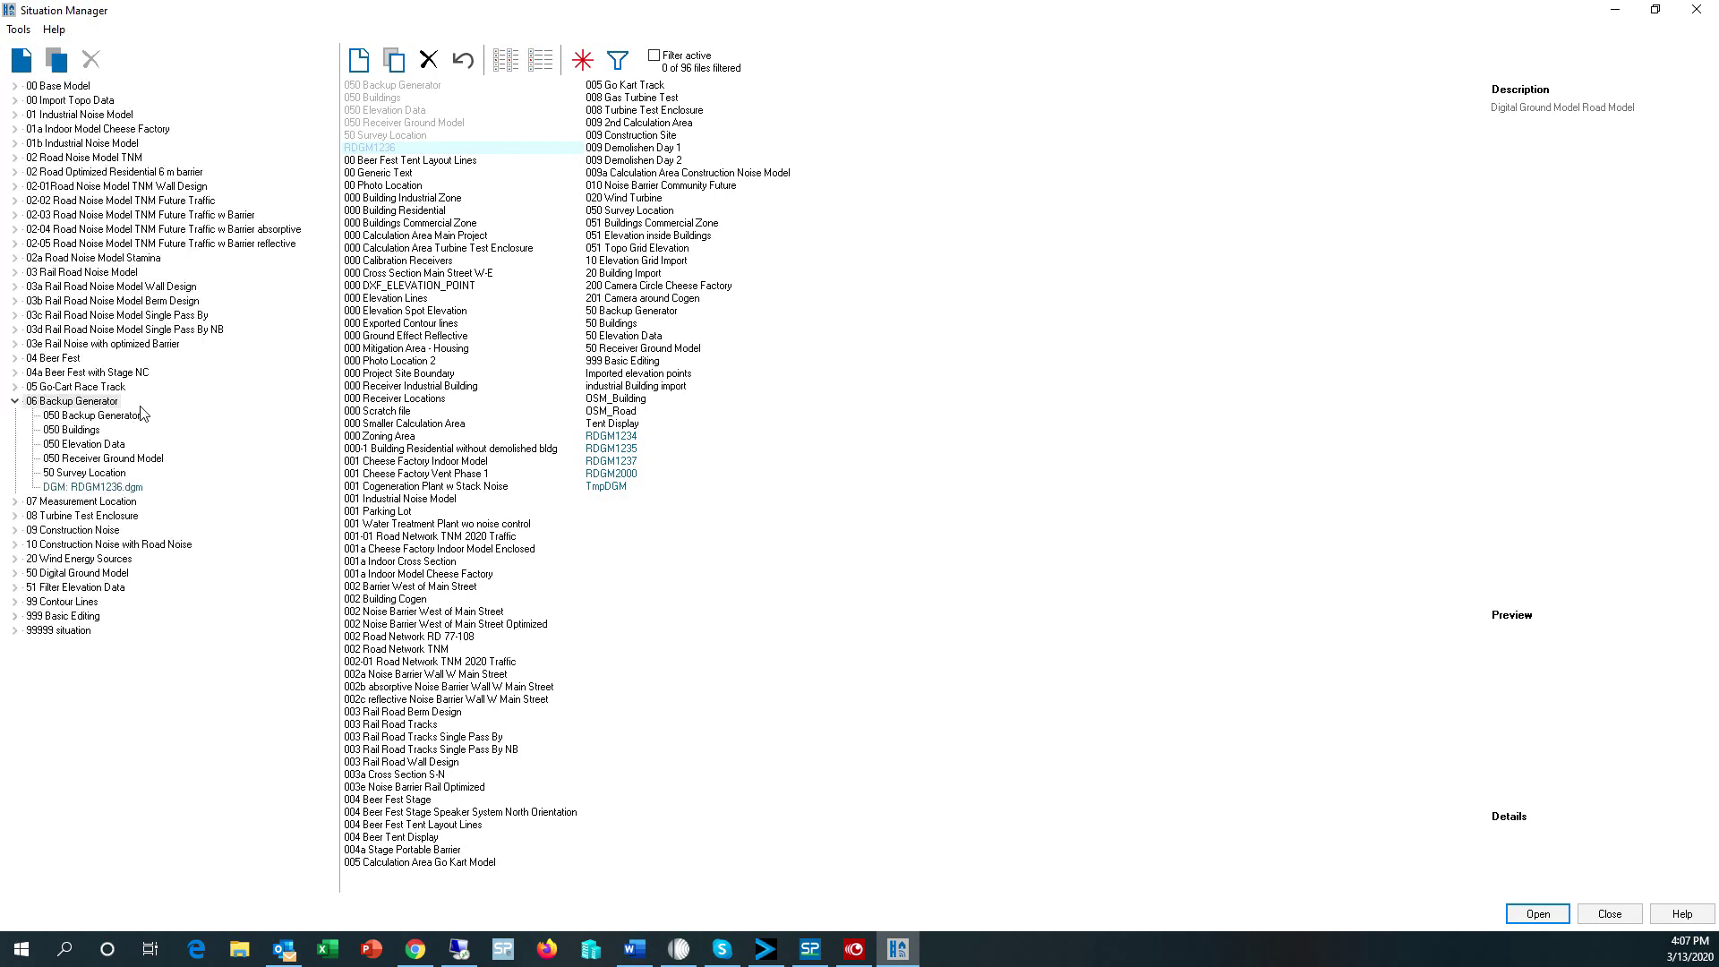
drag(118, 488, 771, 465)
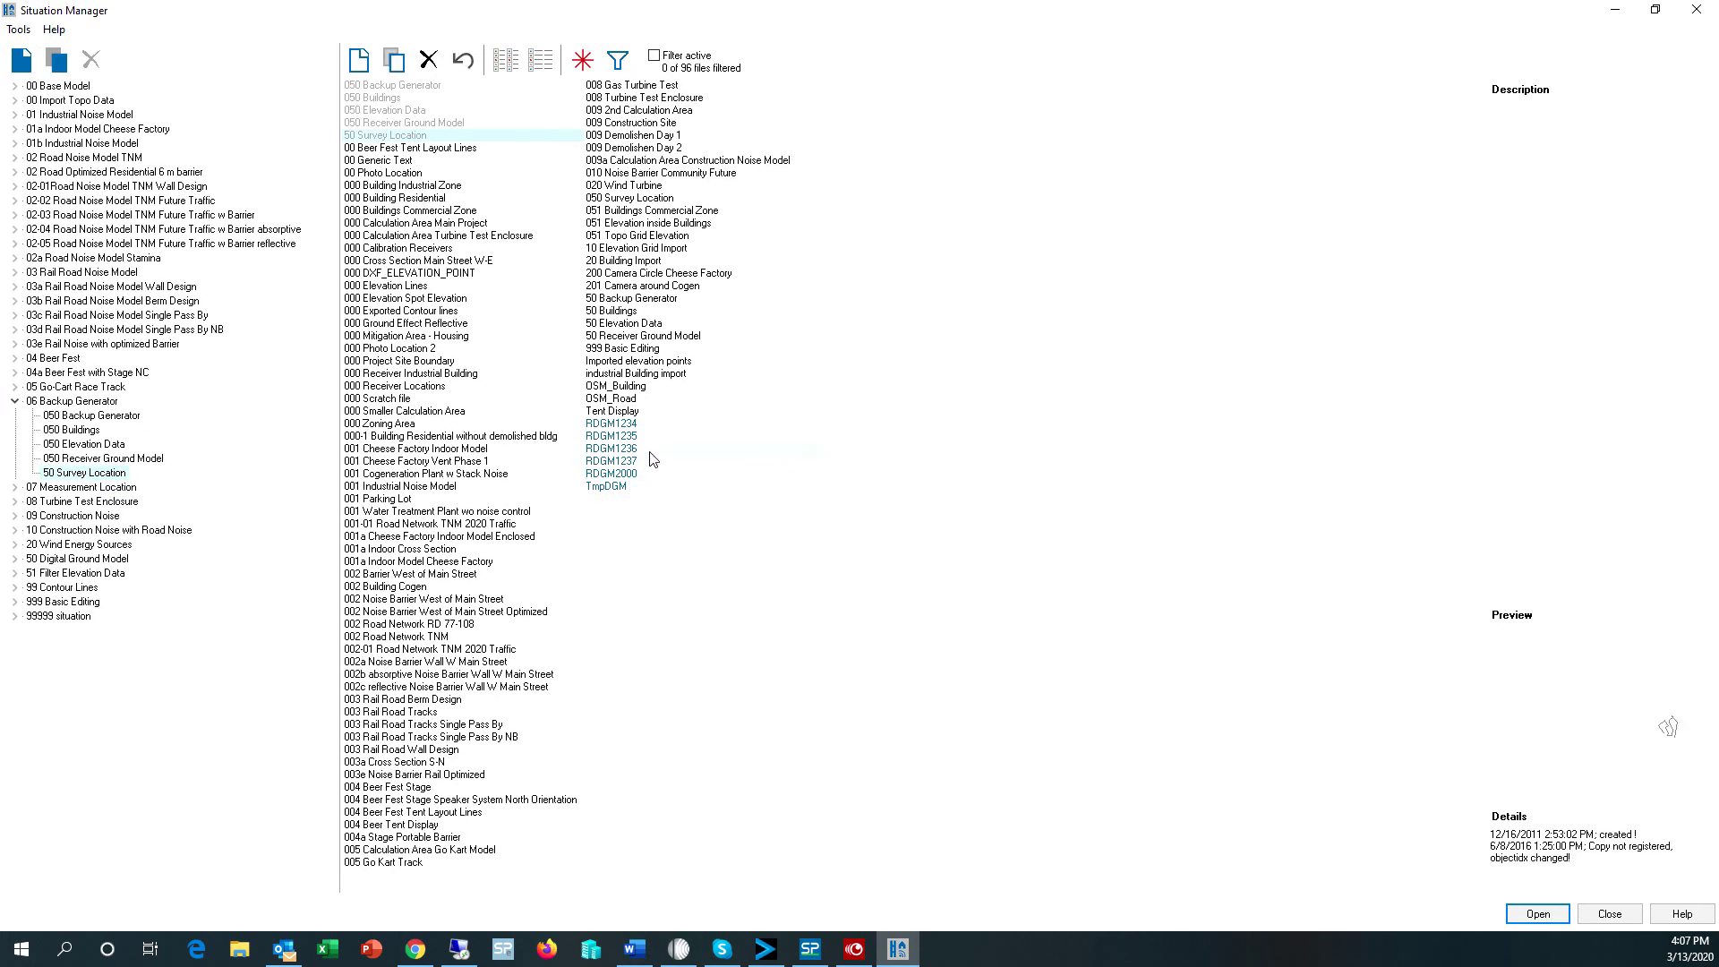
drag(632, 428, 72, 401)
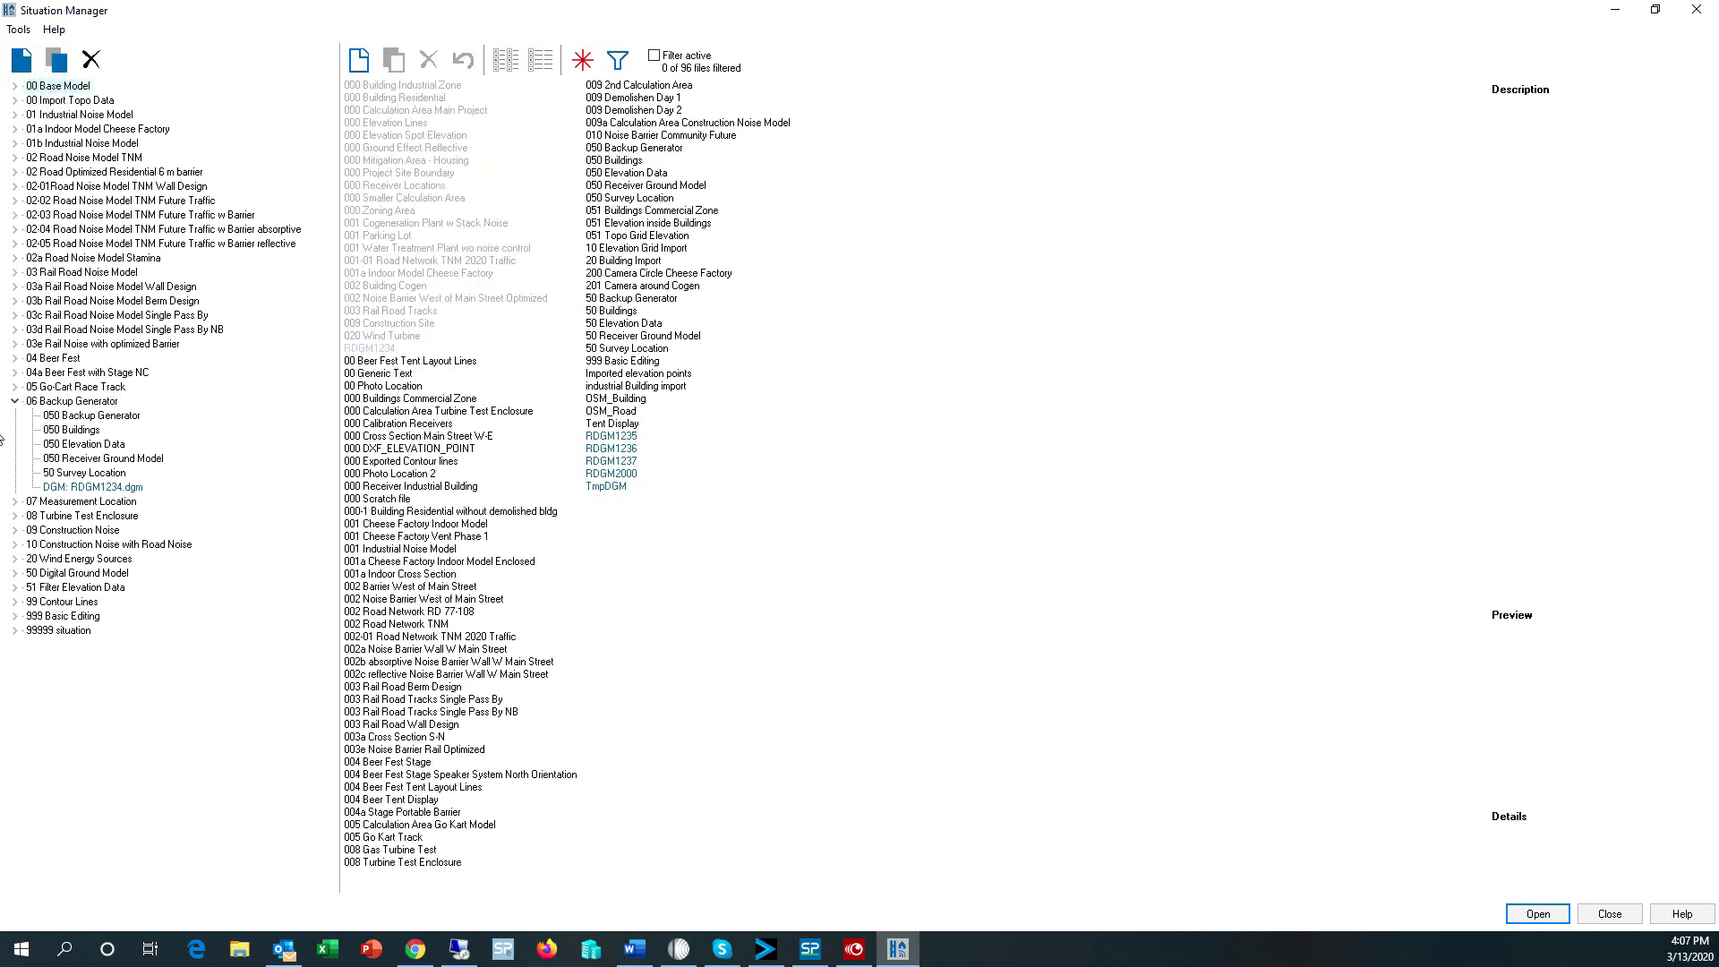
click(13, 402)
Review the 00 Base Model description and the descriptions and previews of its Geo-Files, including 000 Building Residential and 000 Elevation Lines.
click(56, 86)
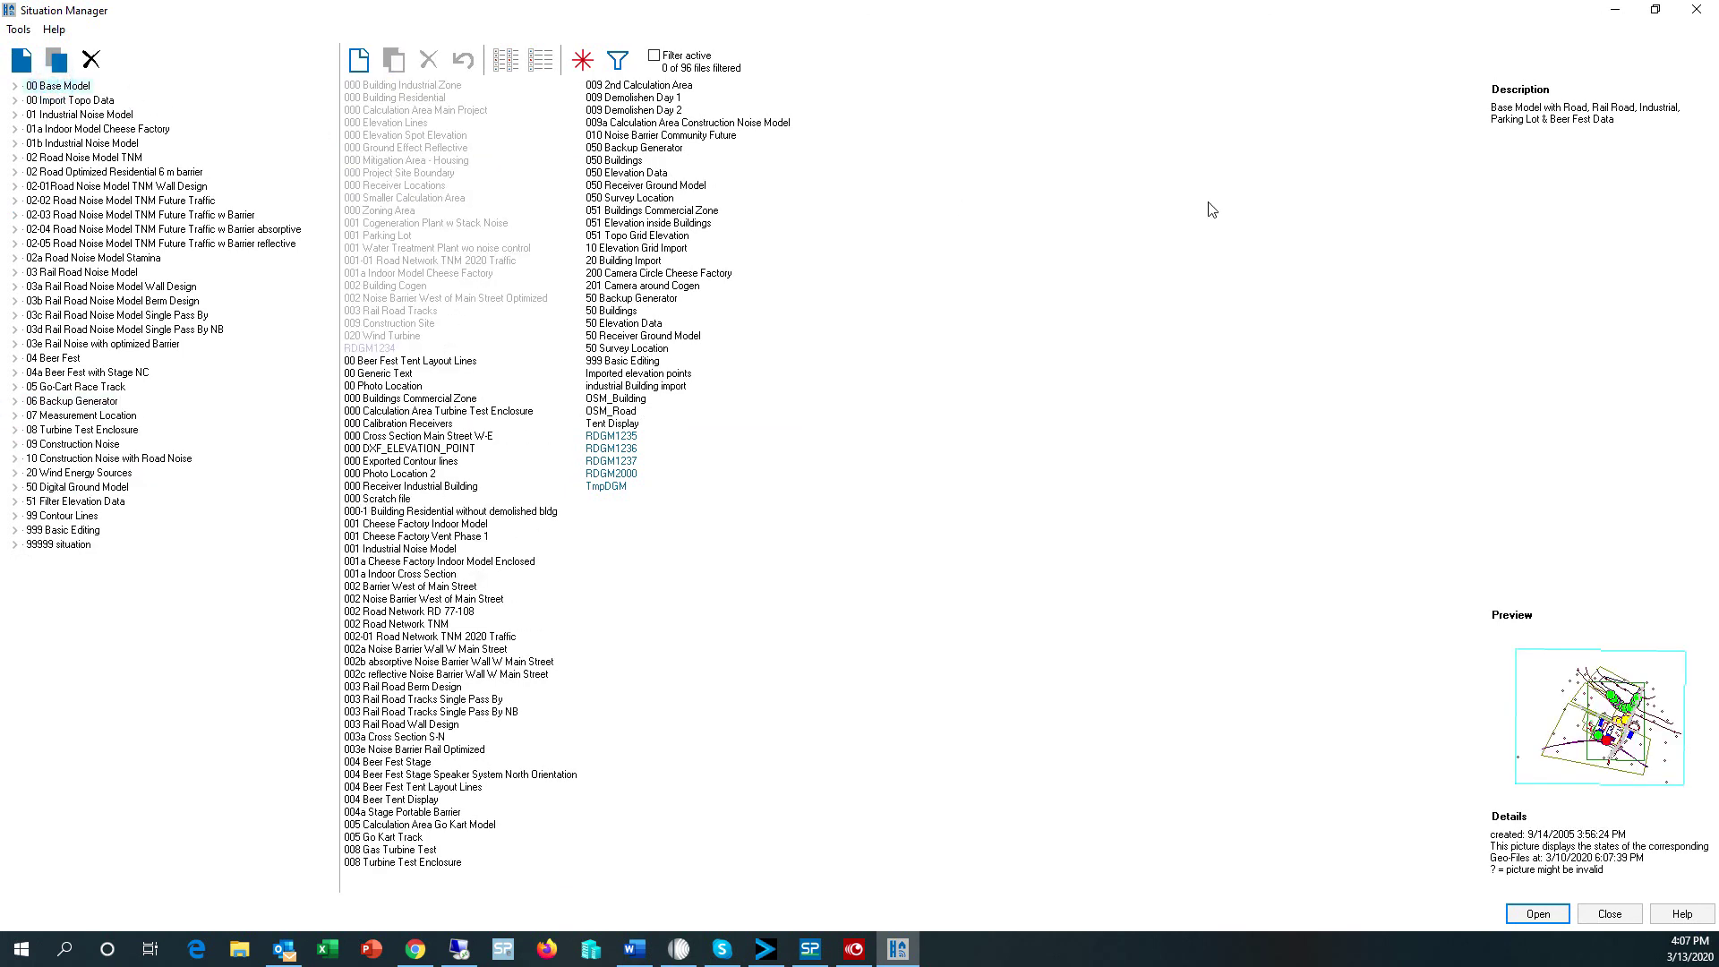
triple_click(1644, 123)
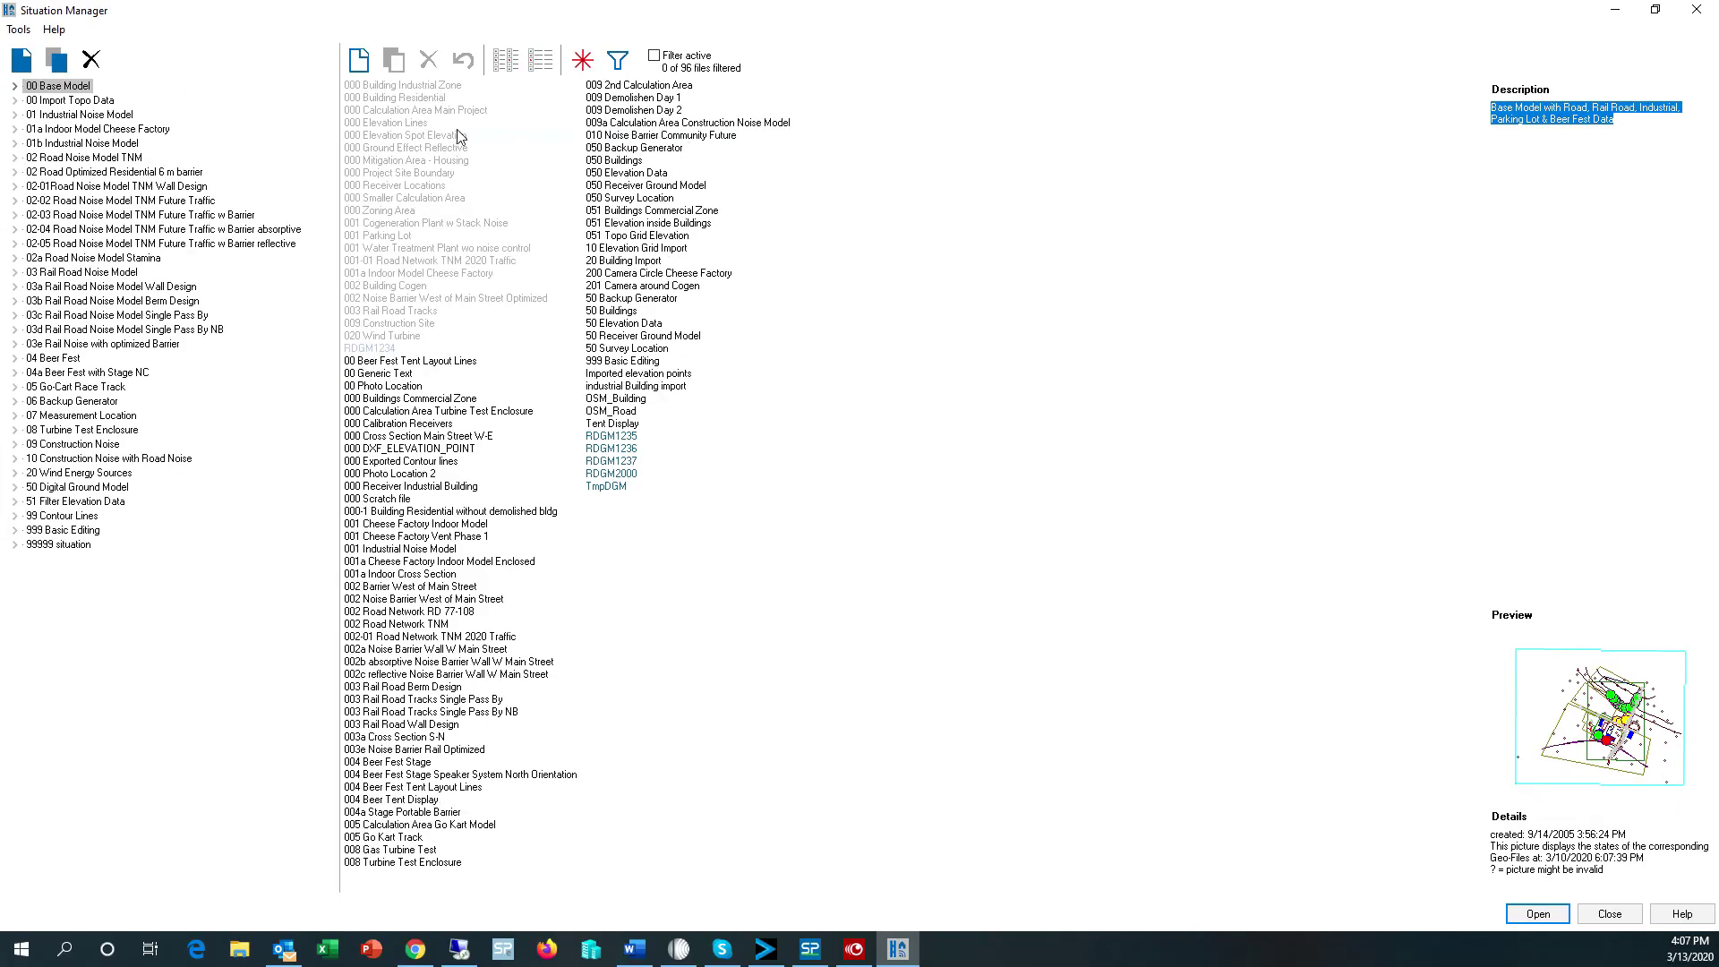
click(409, 87)
click(385, 110)
click(387, 86)
click(386, 98)
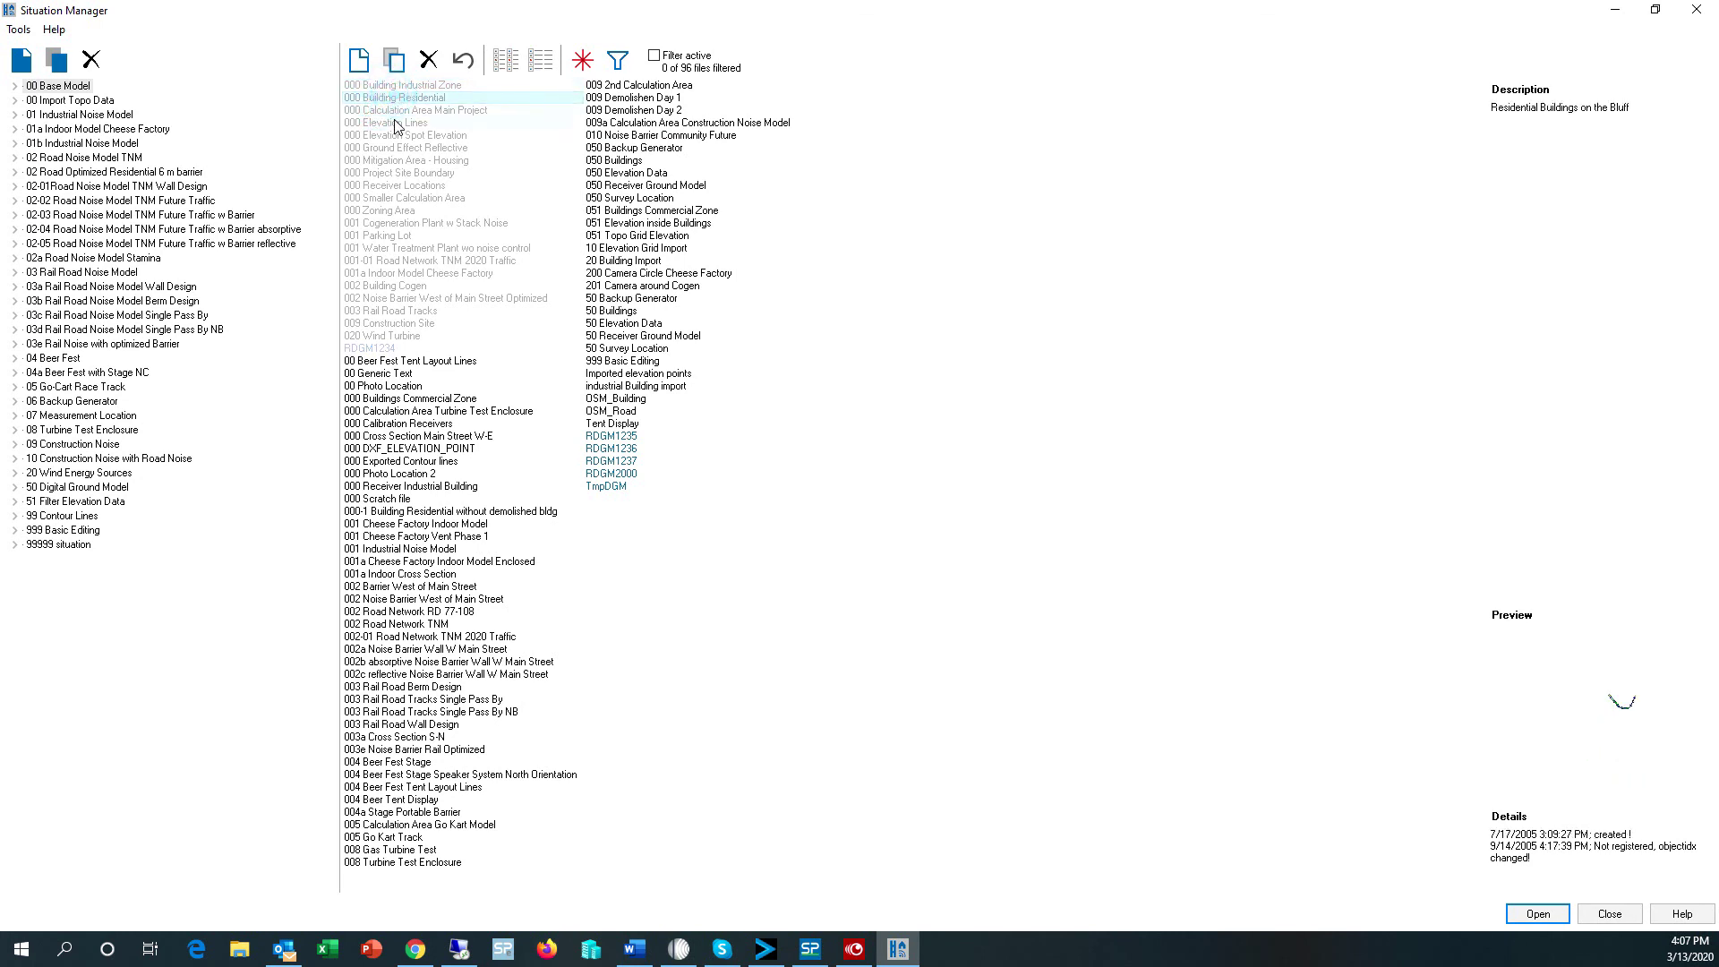
click(387, 123)
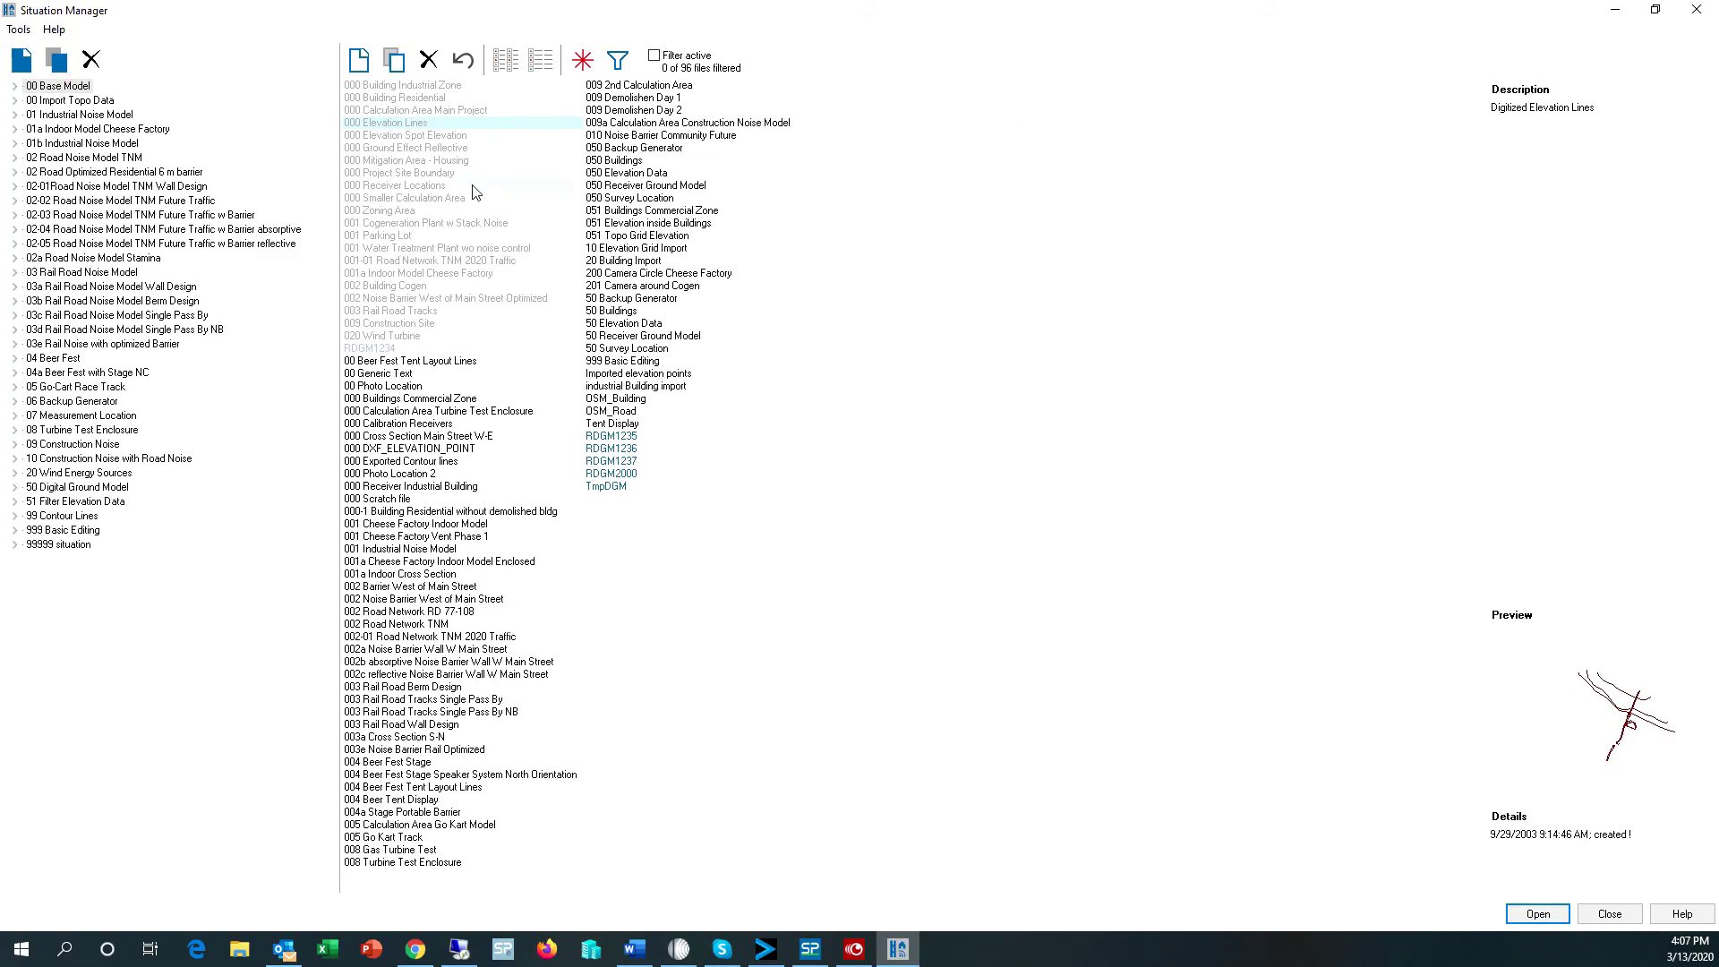
click(403, 110)
click(389, 98)
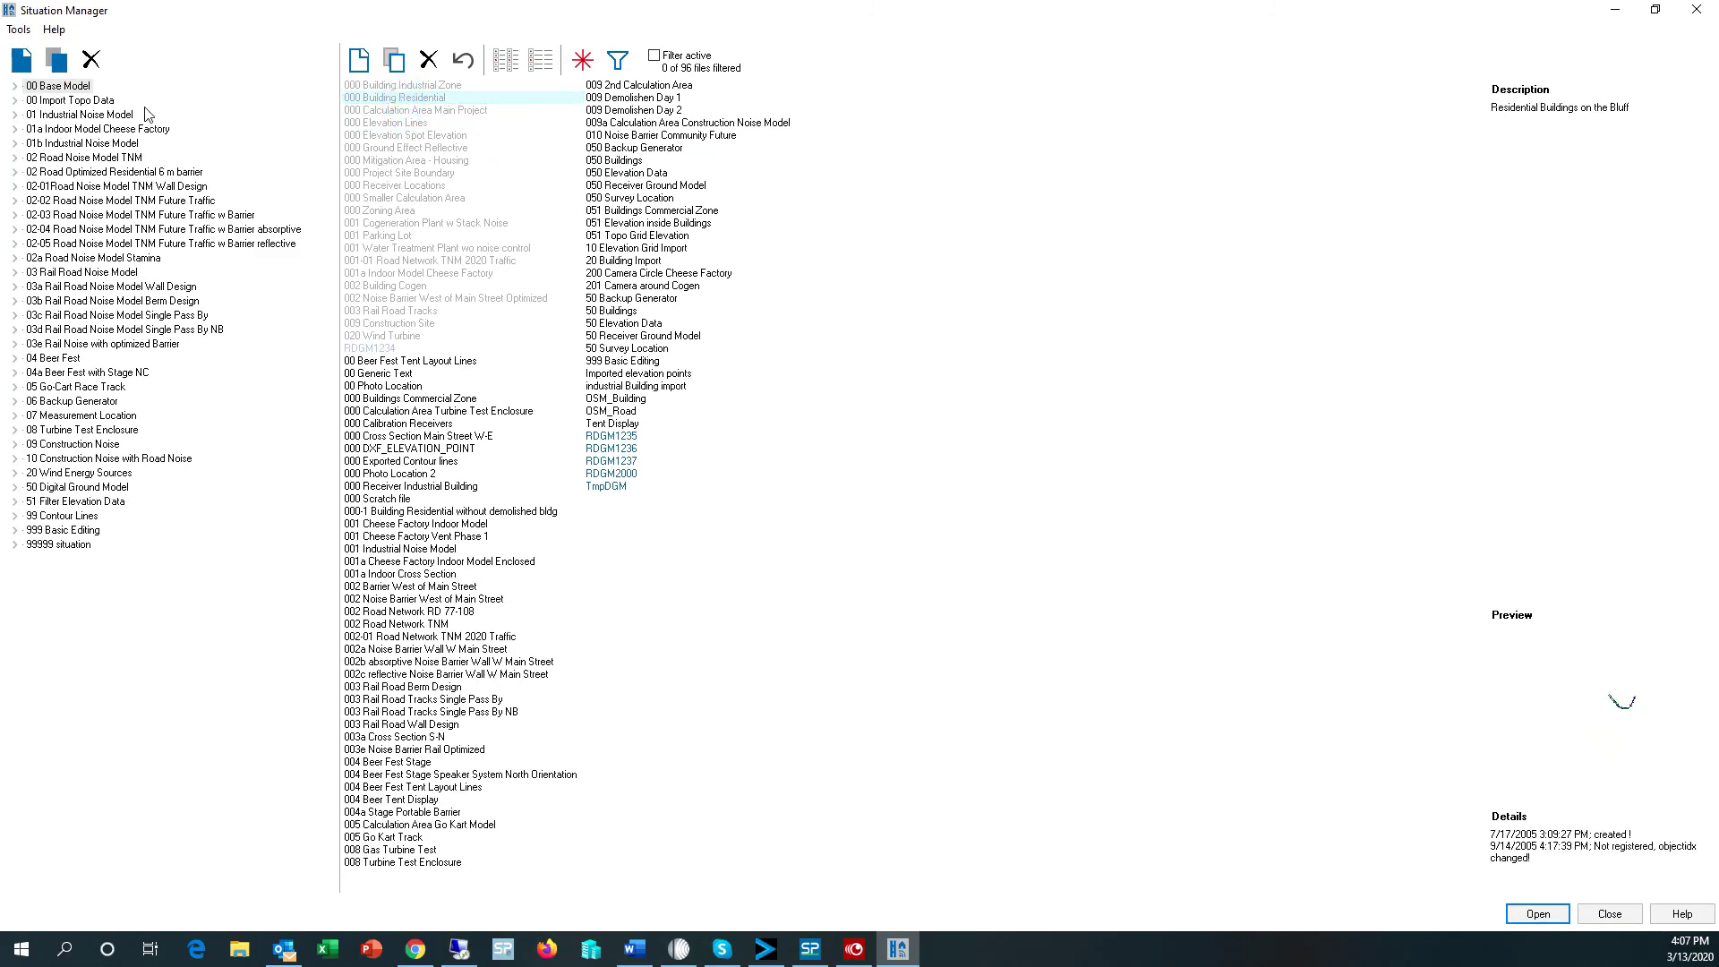
Examine the 00 Base Model situation's description, preview and the preview validity note in its details.
click(63, 100)
click(59, 86)
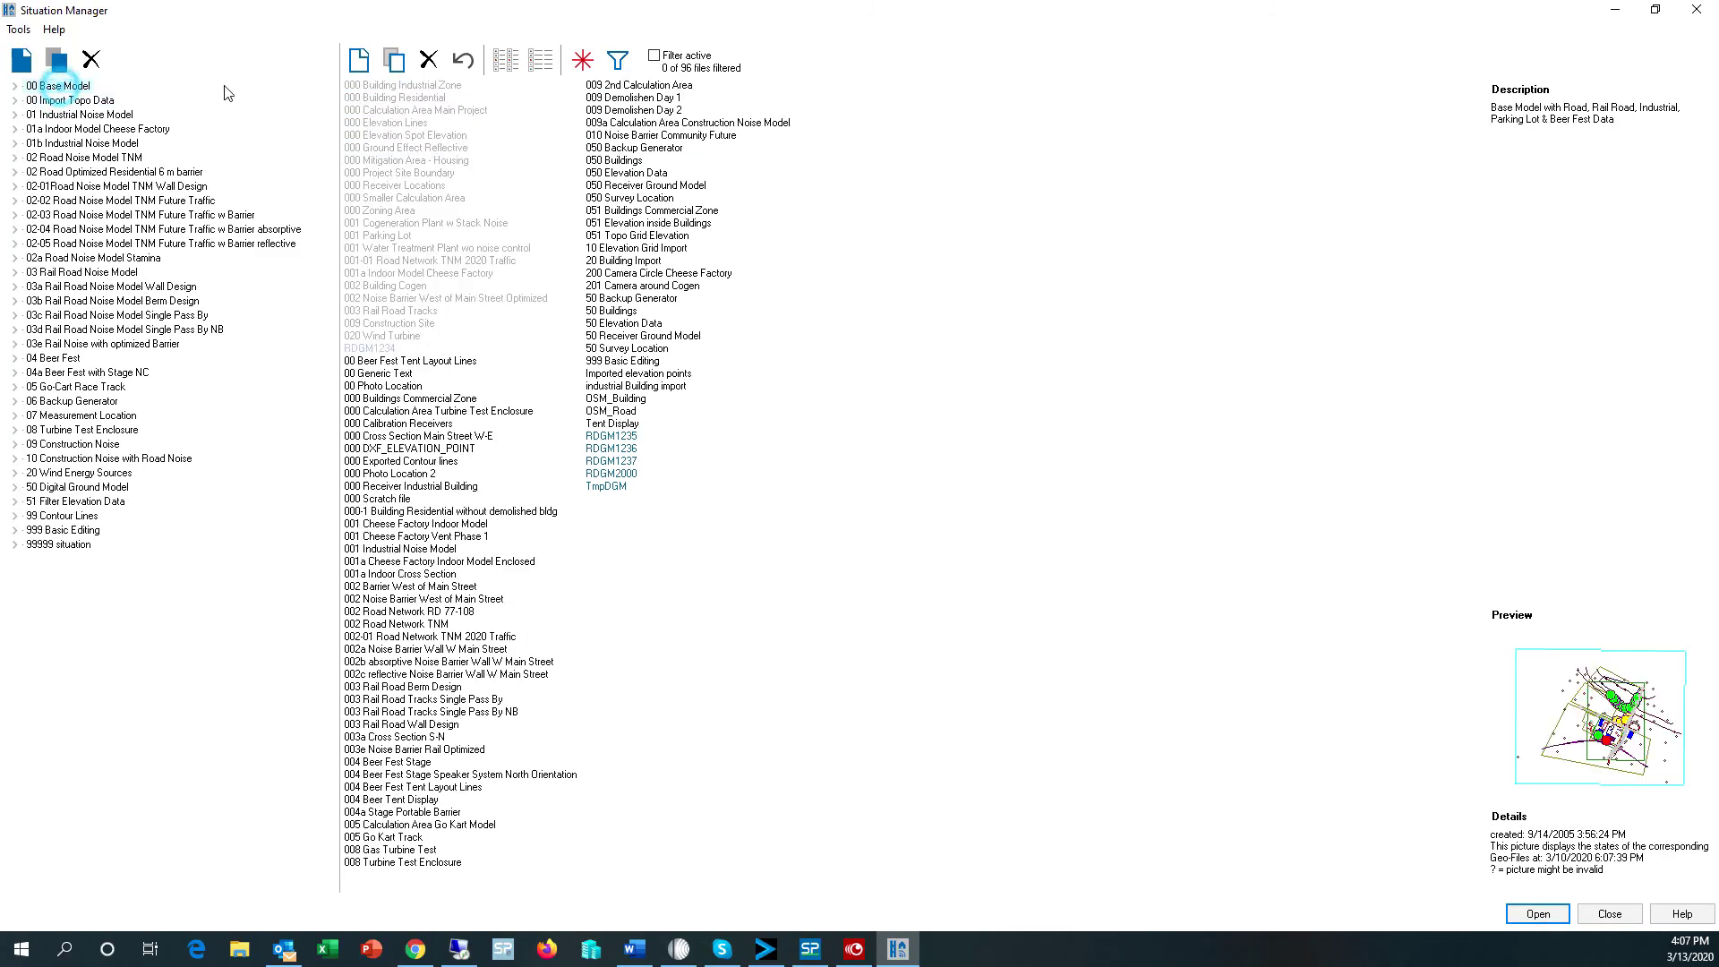
click(1634, 119)
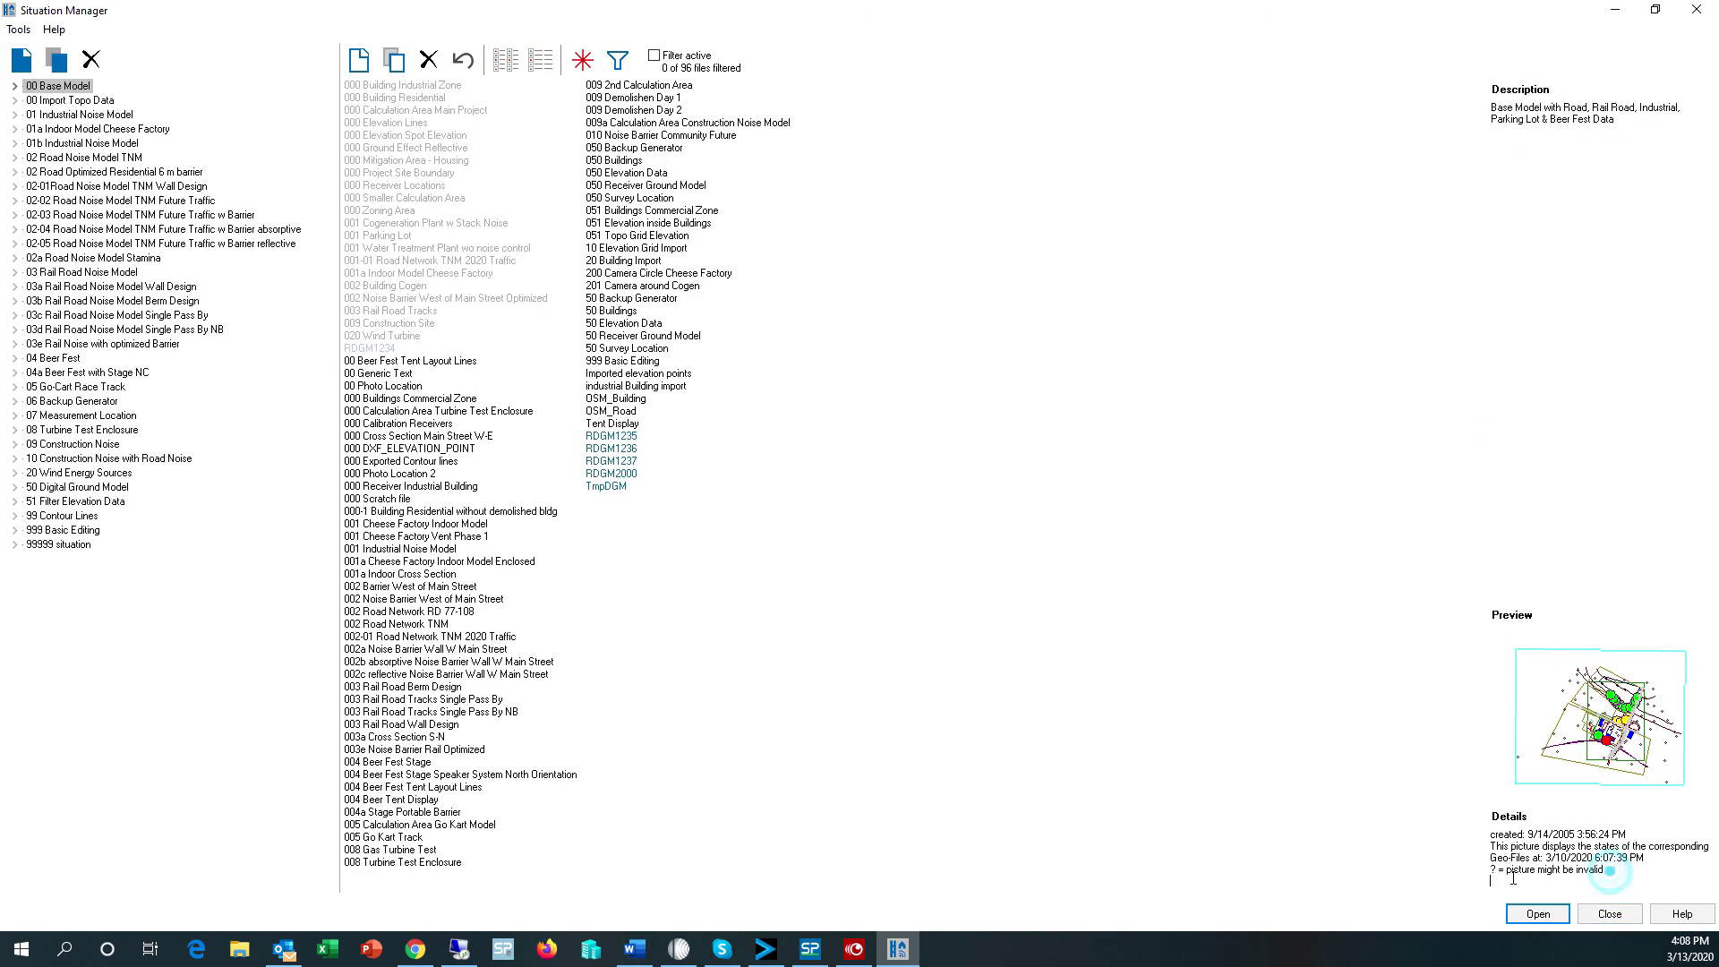
drag(1606, 871, 1489, 870)
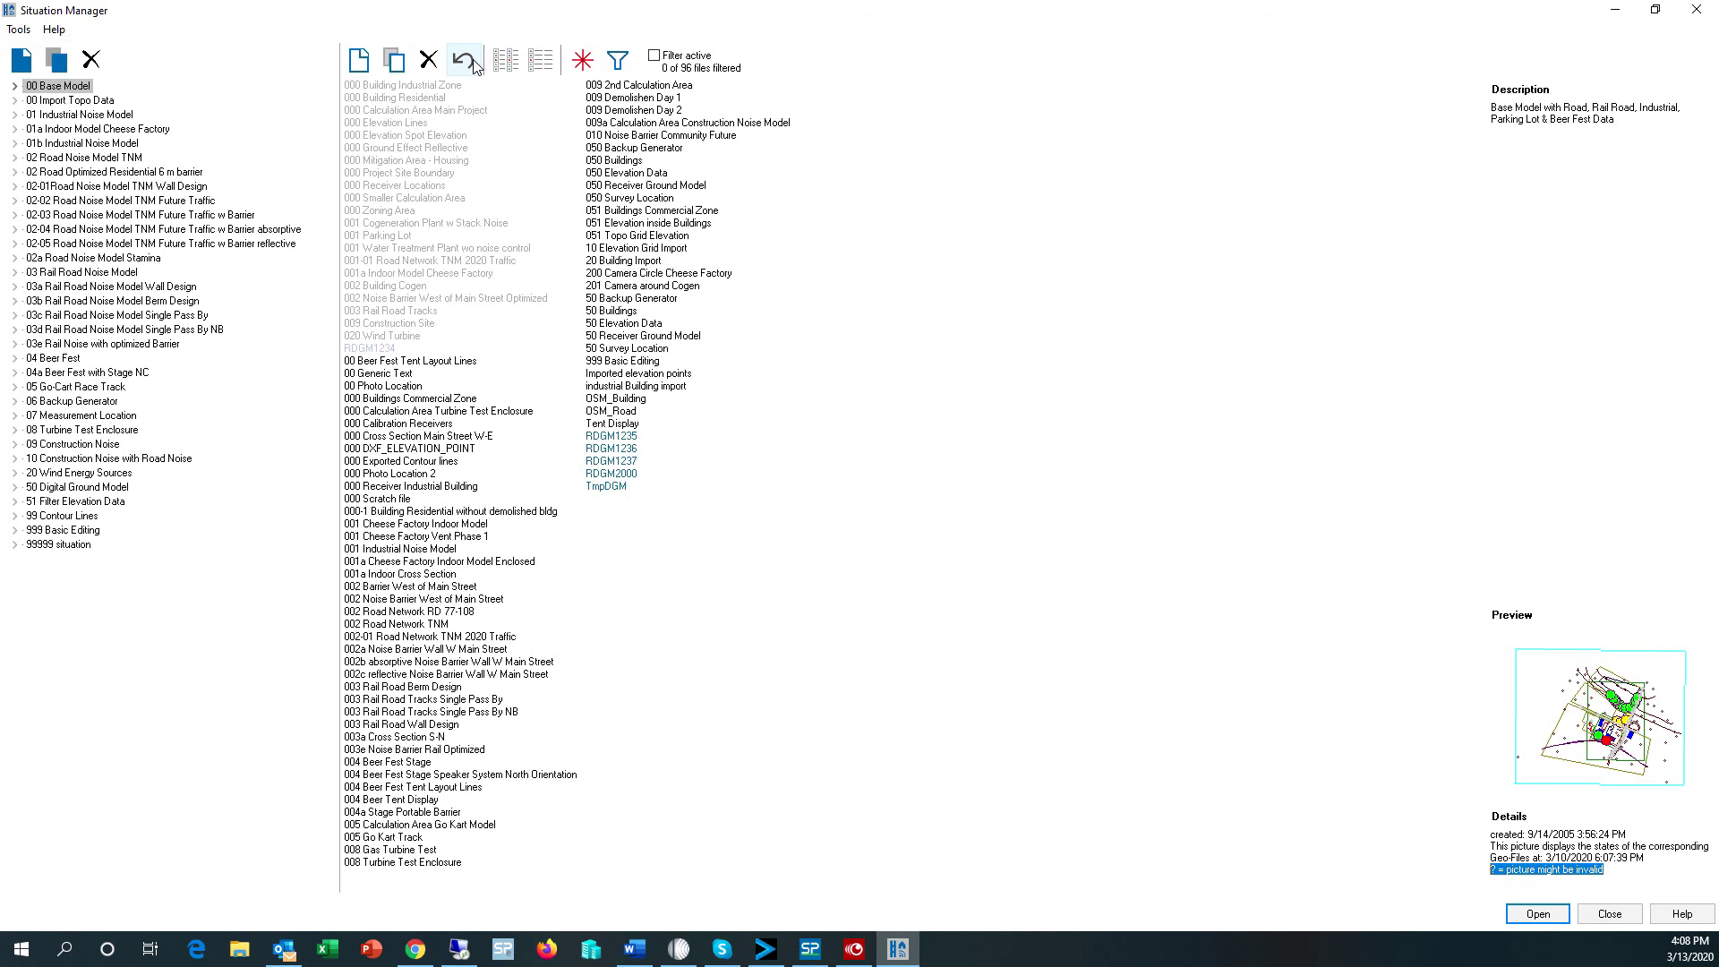
Show the Geo-File list with file sizes and dates of change, and return to the compact list.
click(542, 61)
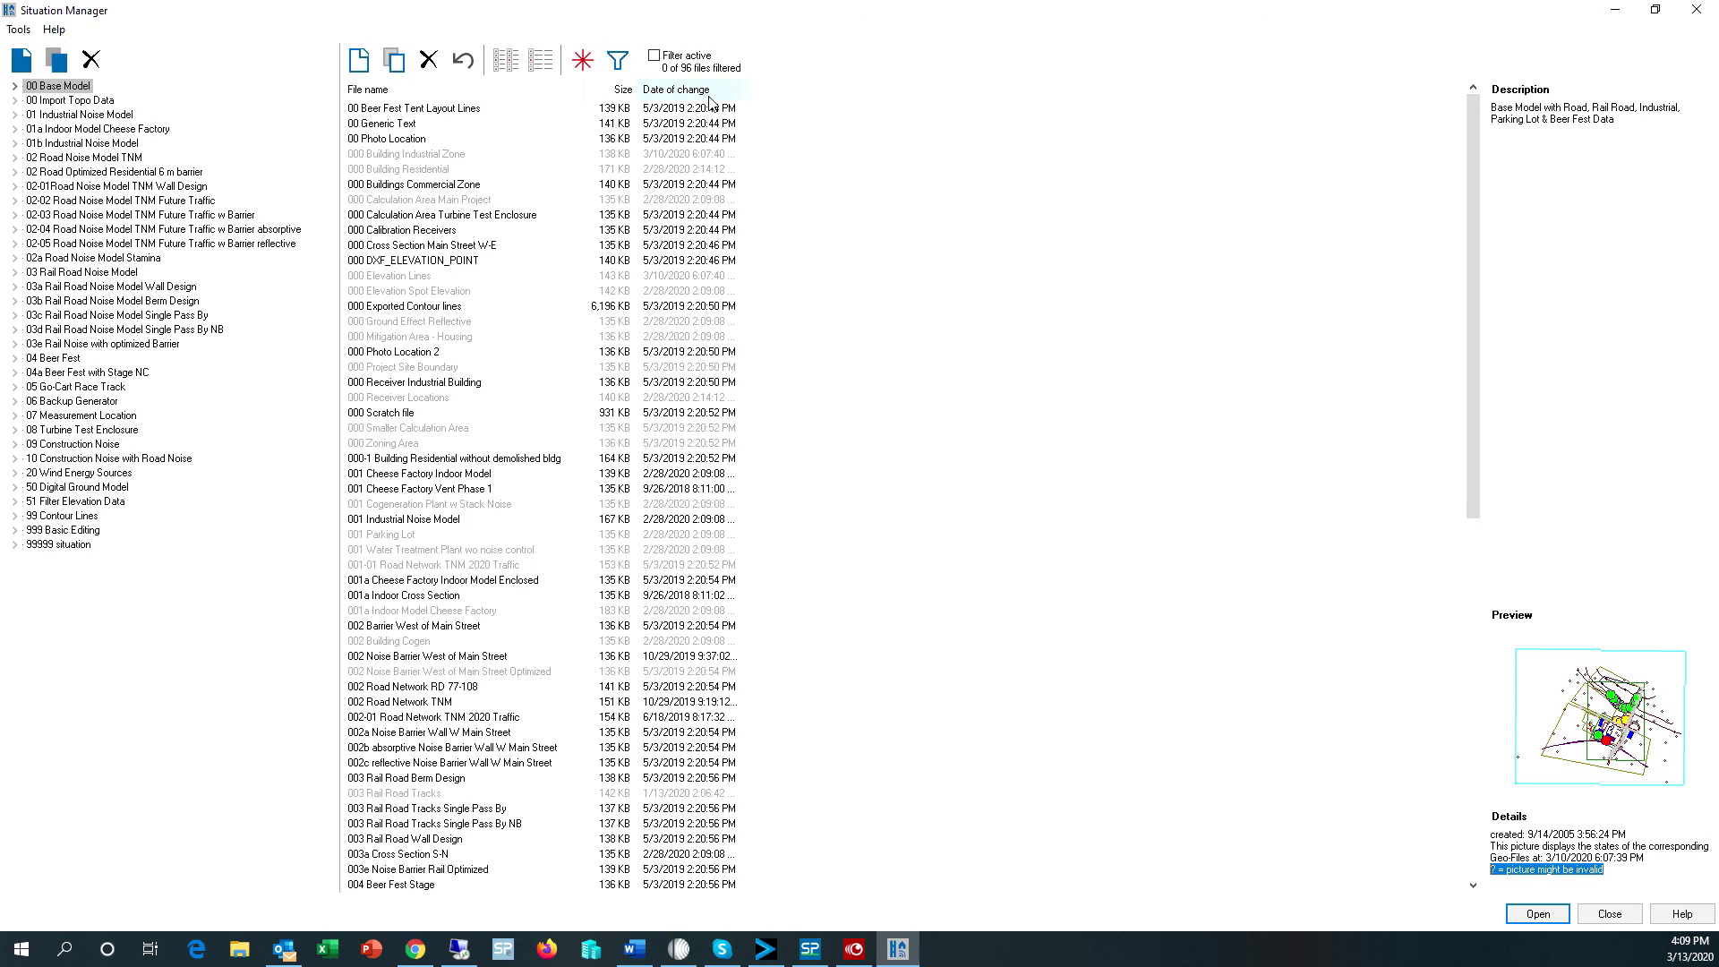
click(500, 61)
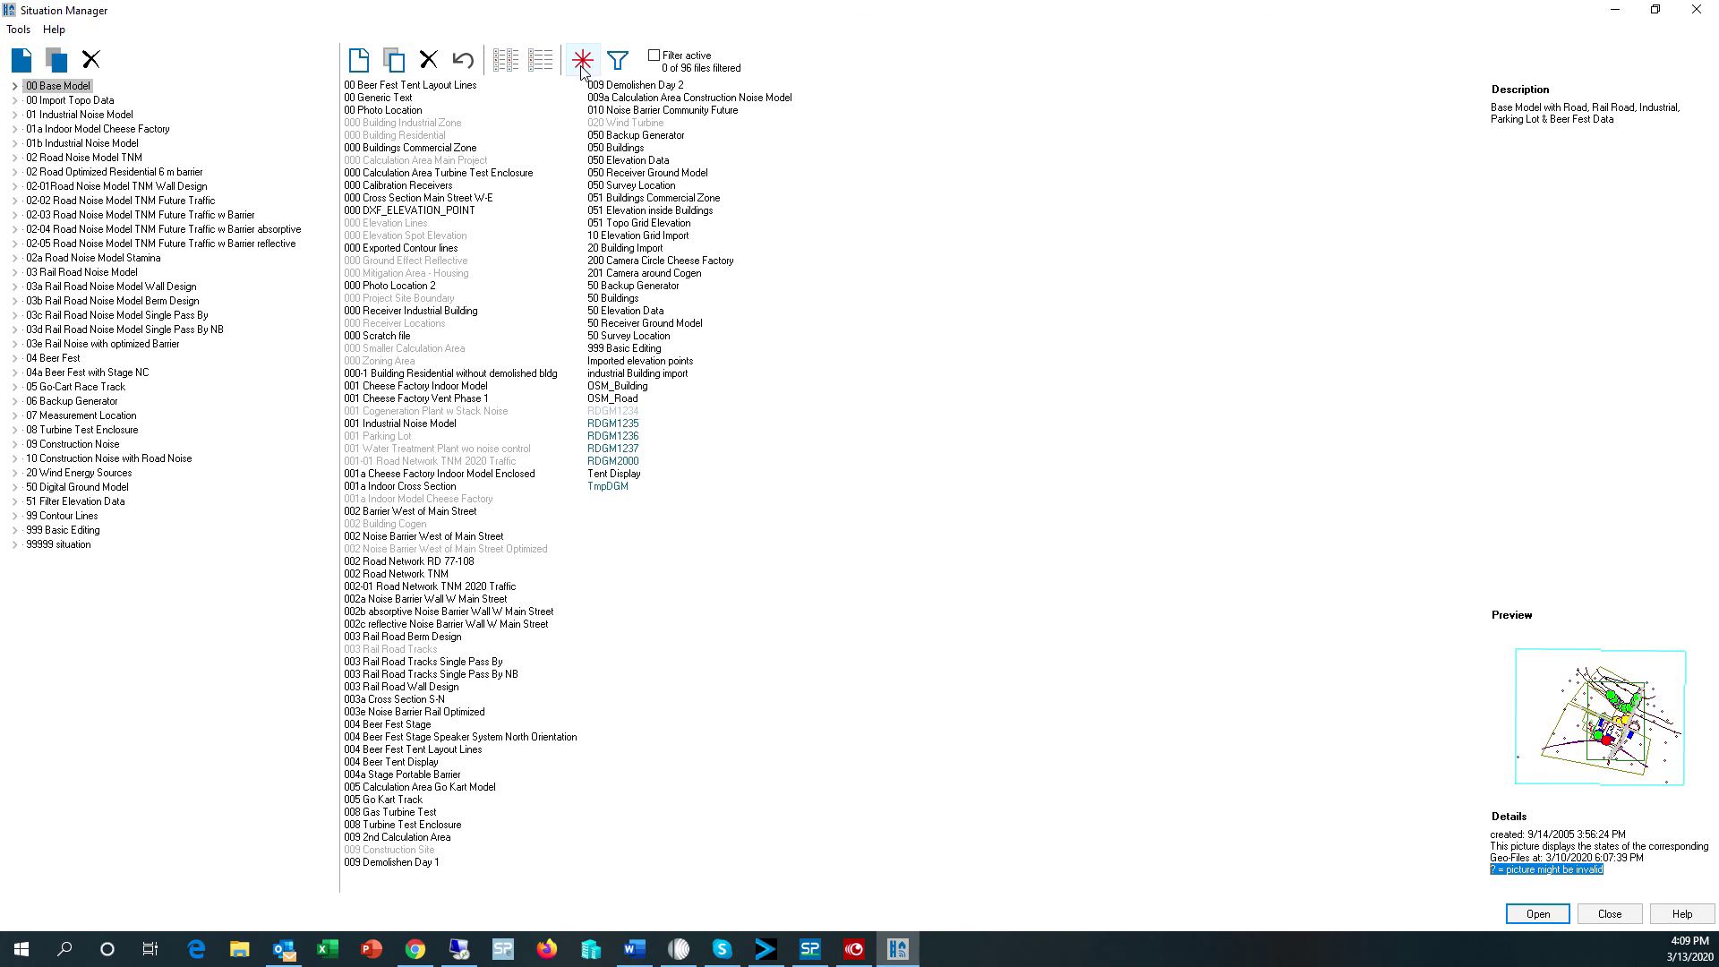
Visualize which situations use the Geo-Files 000 Building Industrial Zone and 000 Building Residential.
click(381, 122)
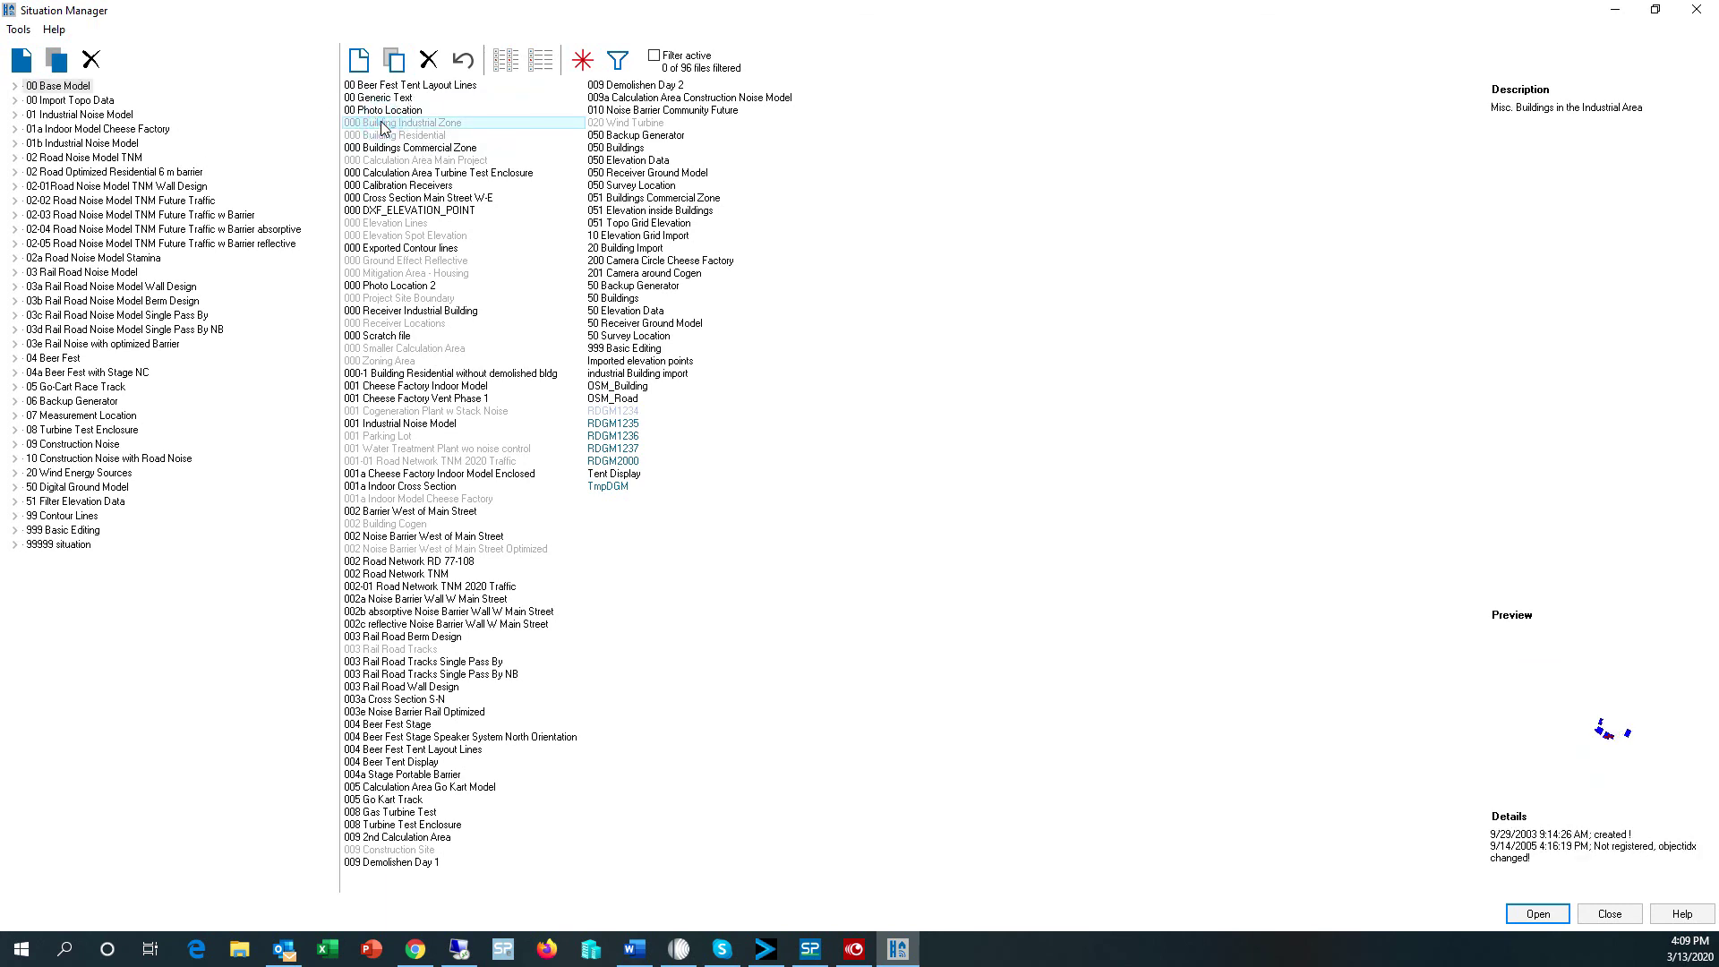
click(584, 62)
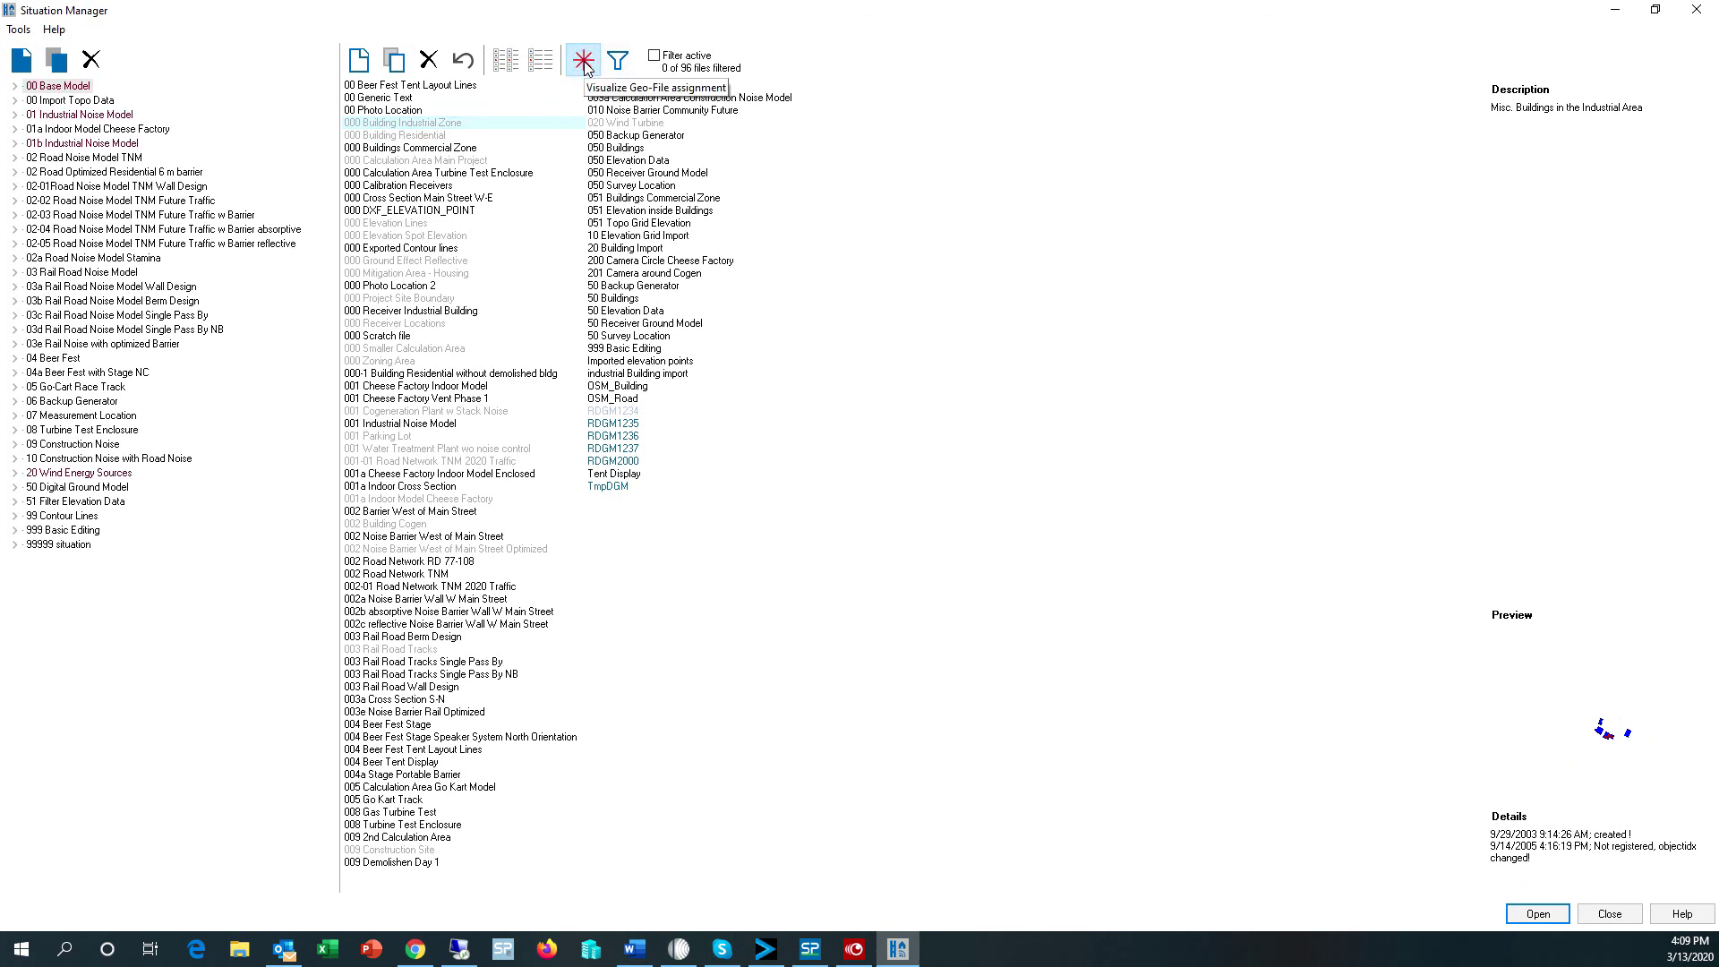
click(452, 125)
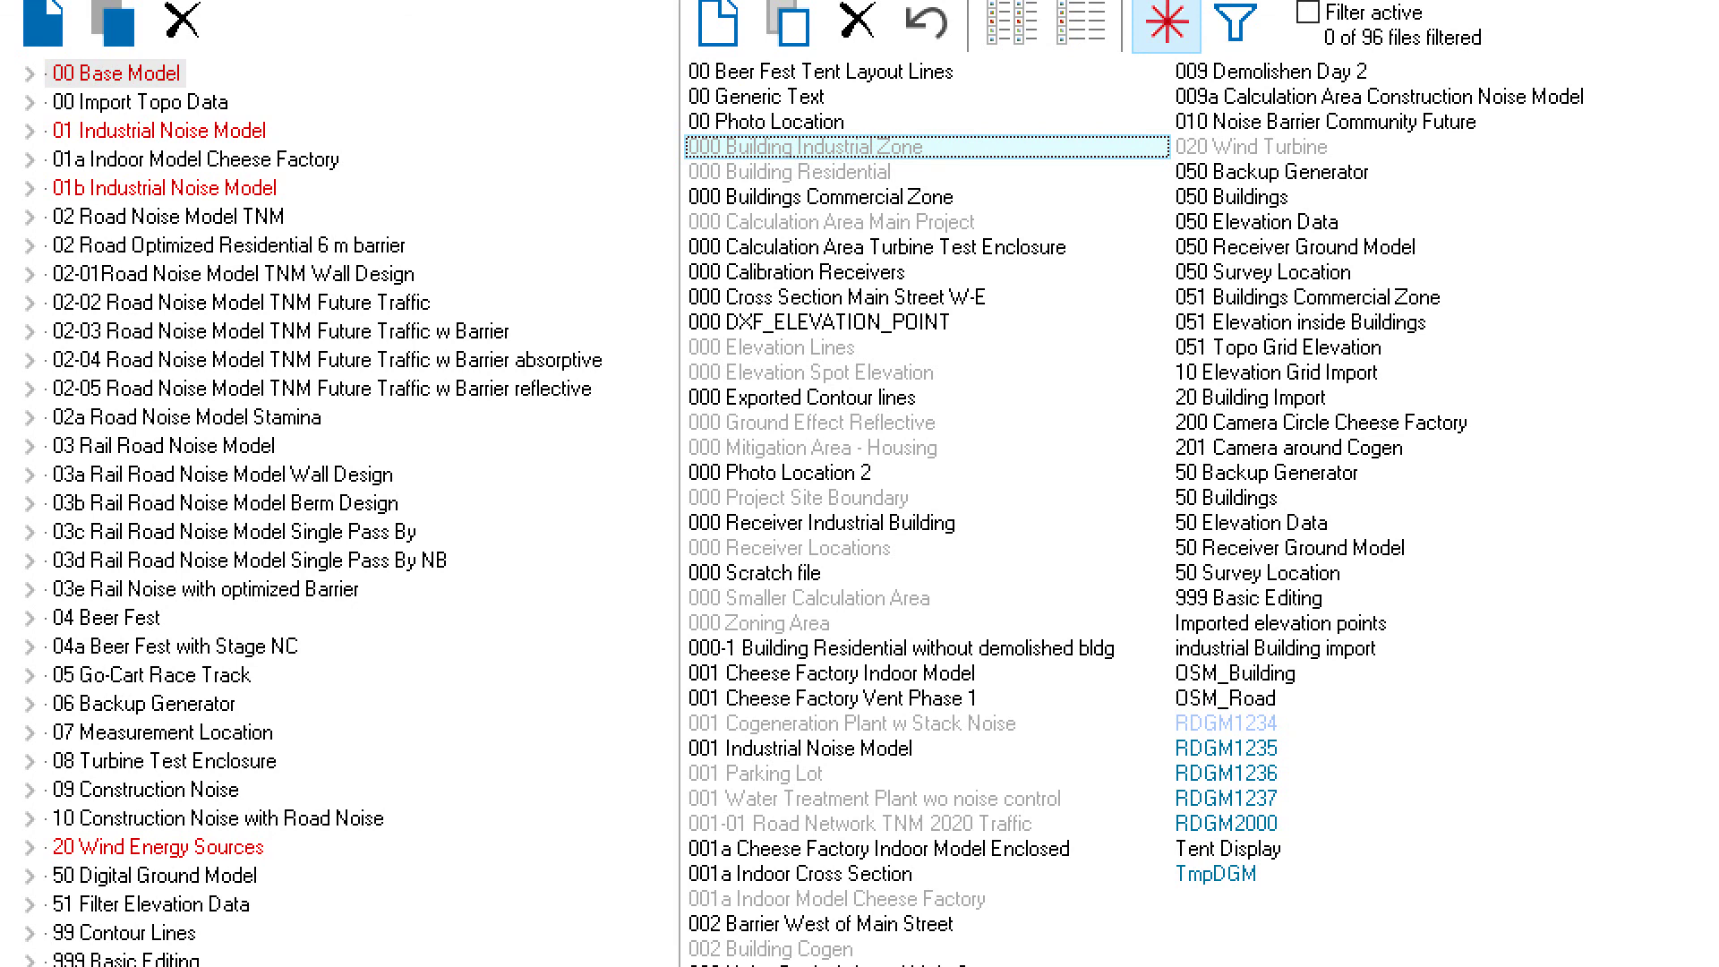
click(787, 175)
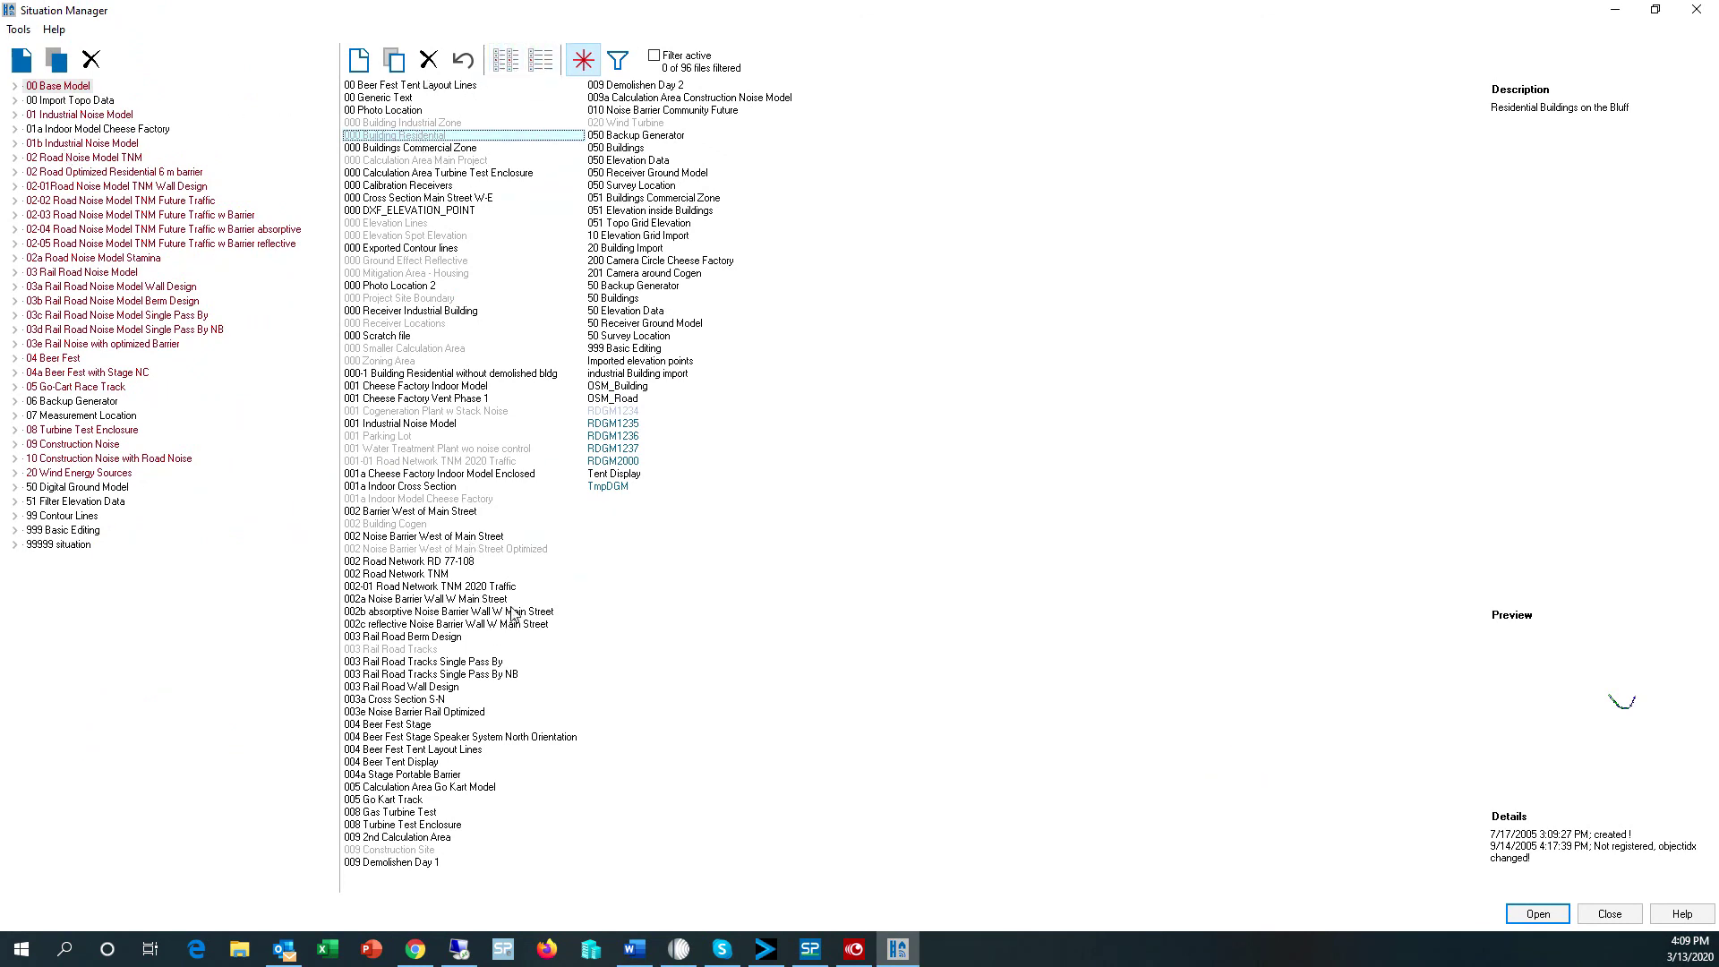
click(541, 60)
click(505, 60)
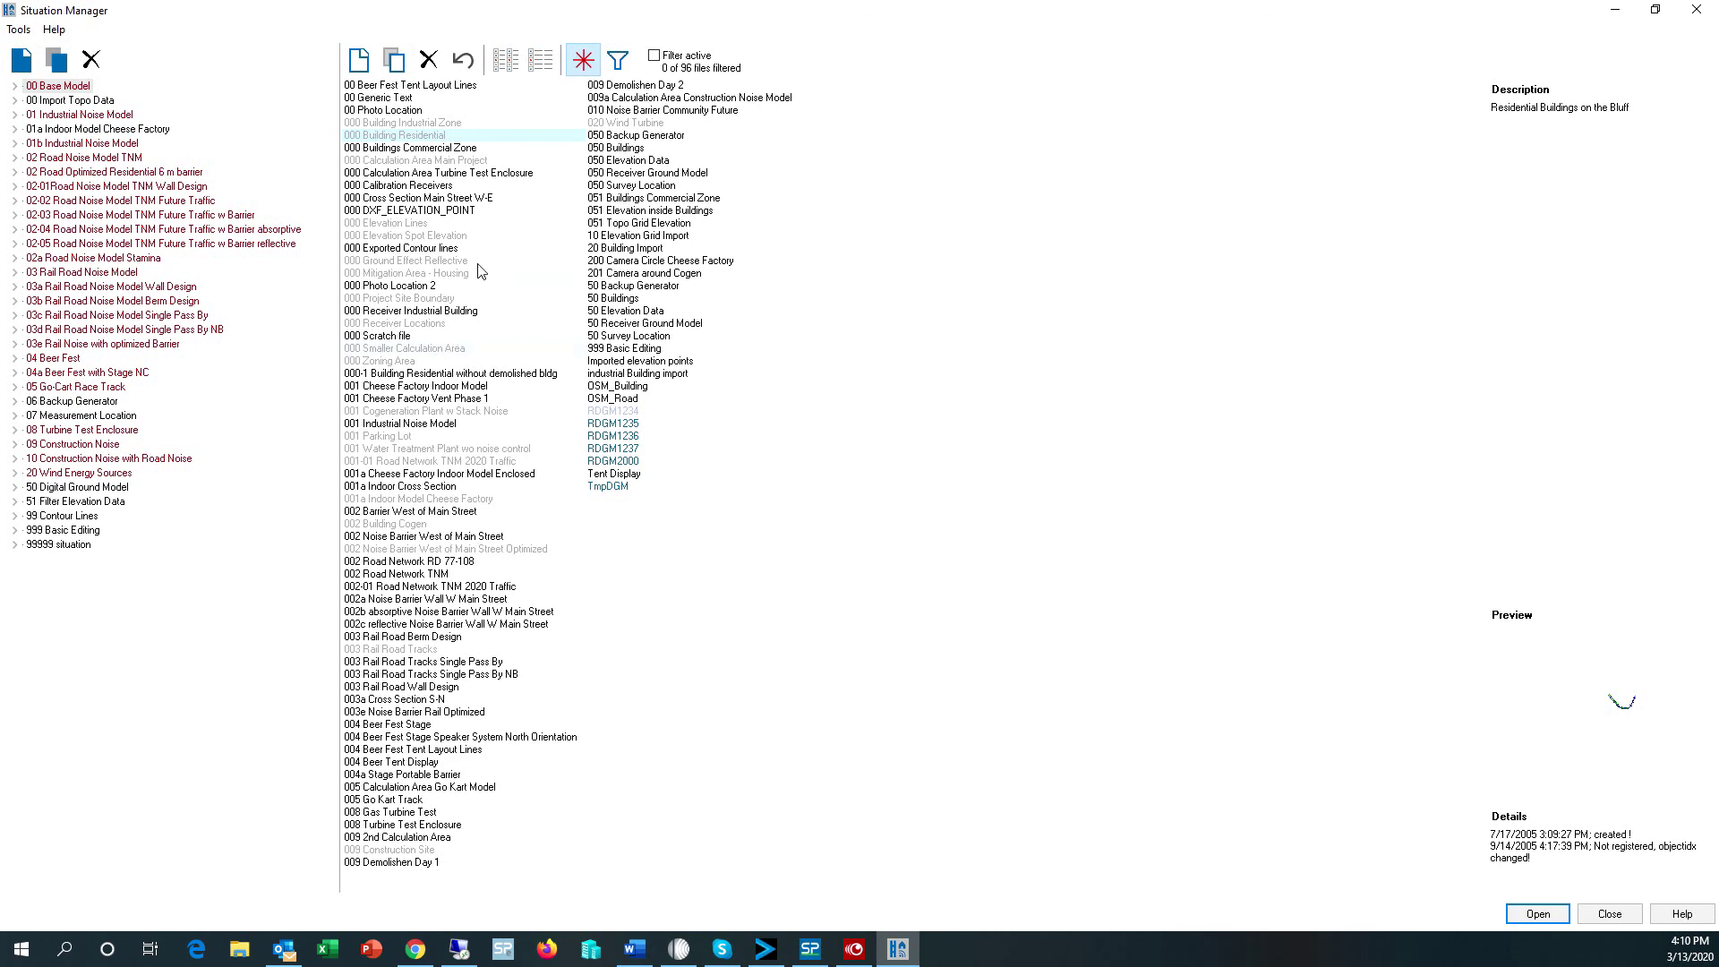
Filter the Geo-Files by the text "Elevation" in the file name only.
click(619, 62)
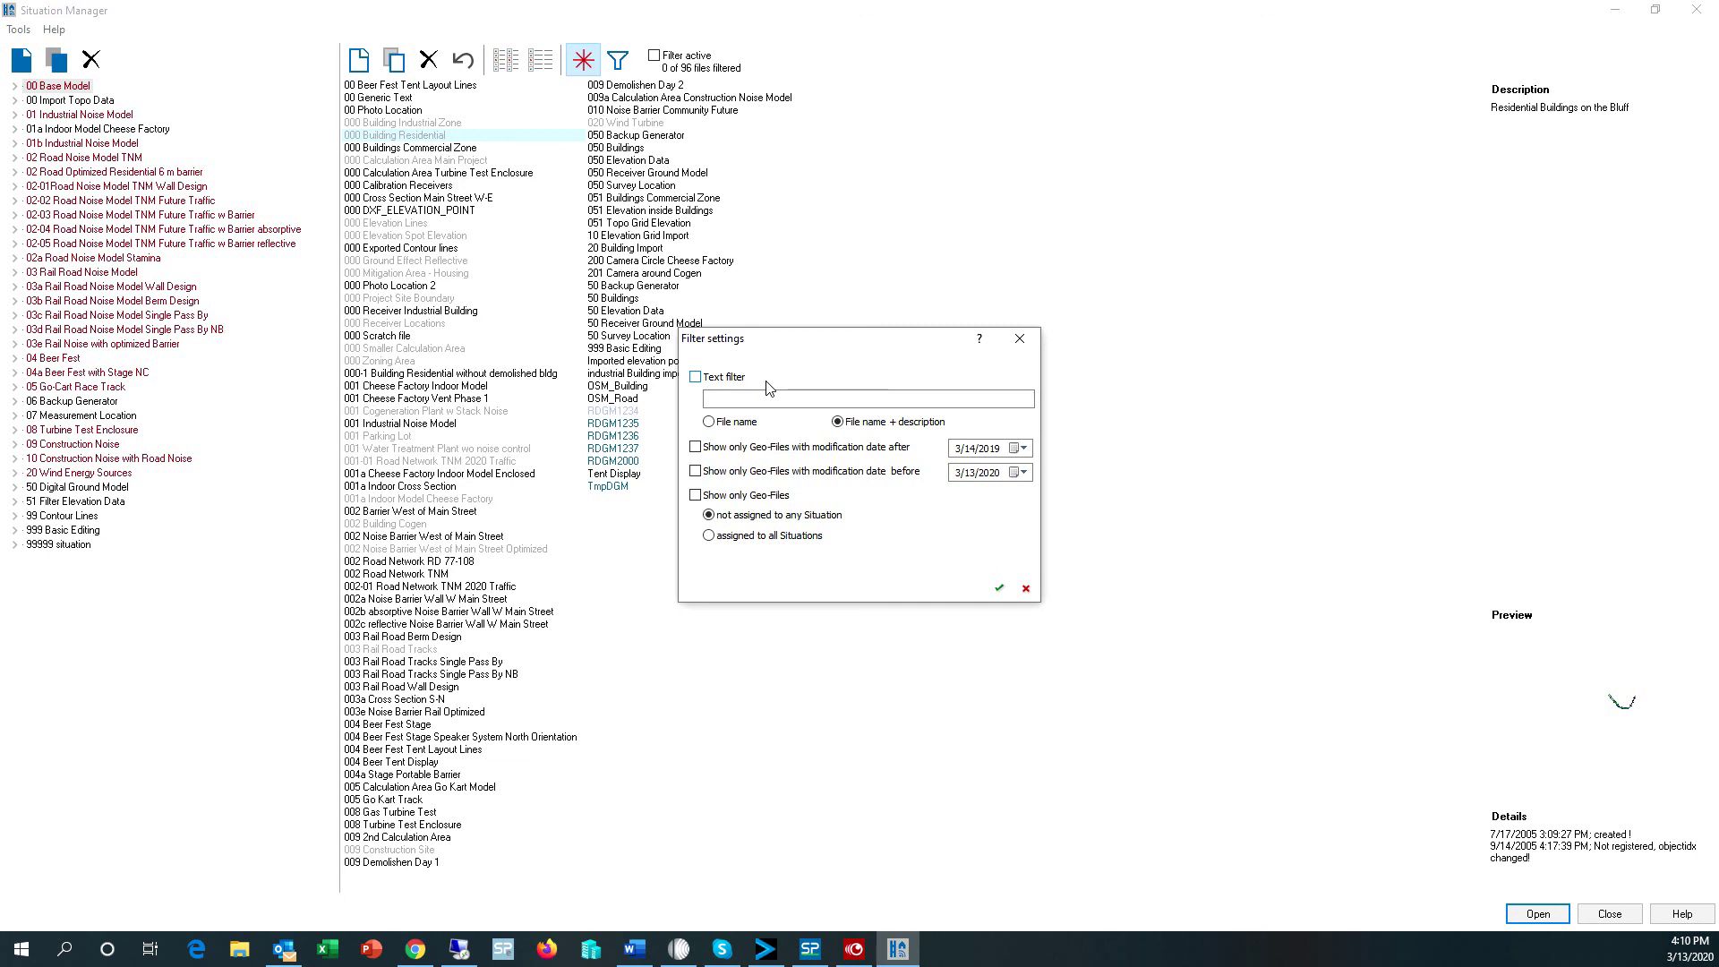
click(715, 399)
text(El)
click(709, 422)
click(1002, 589)
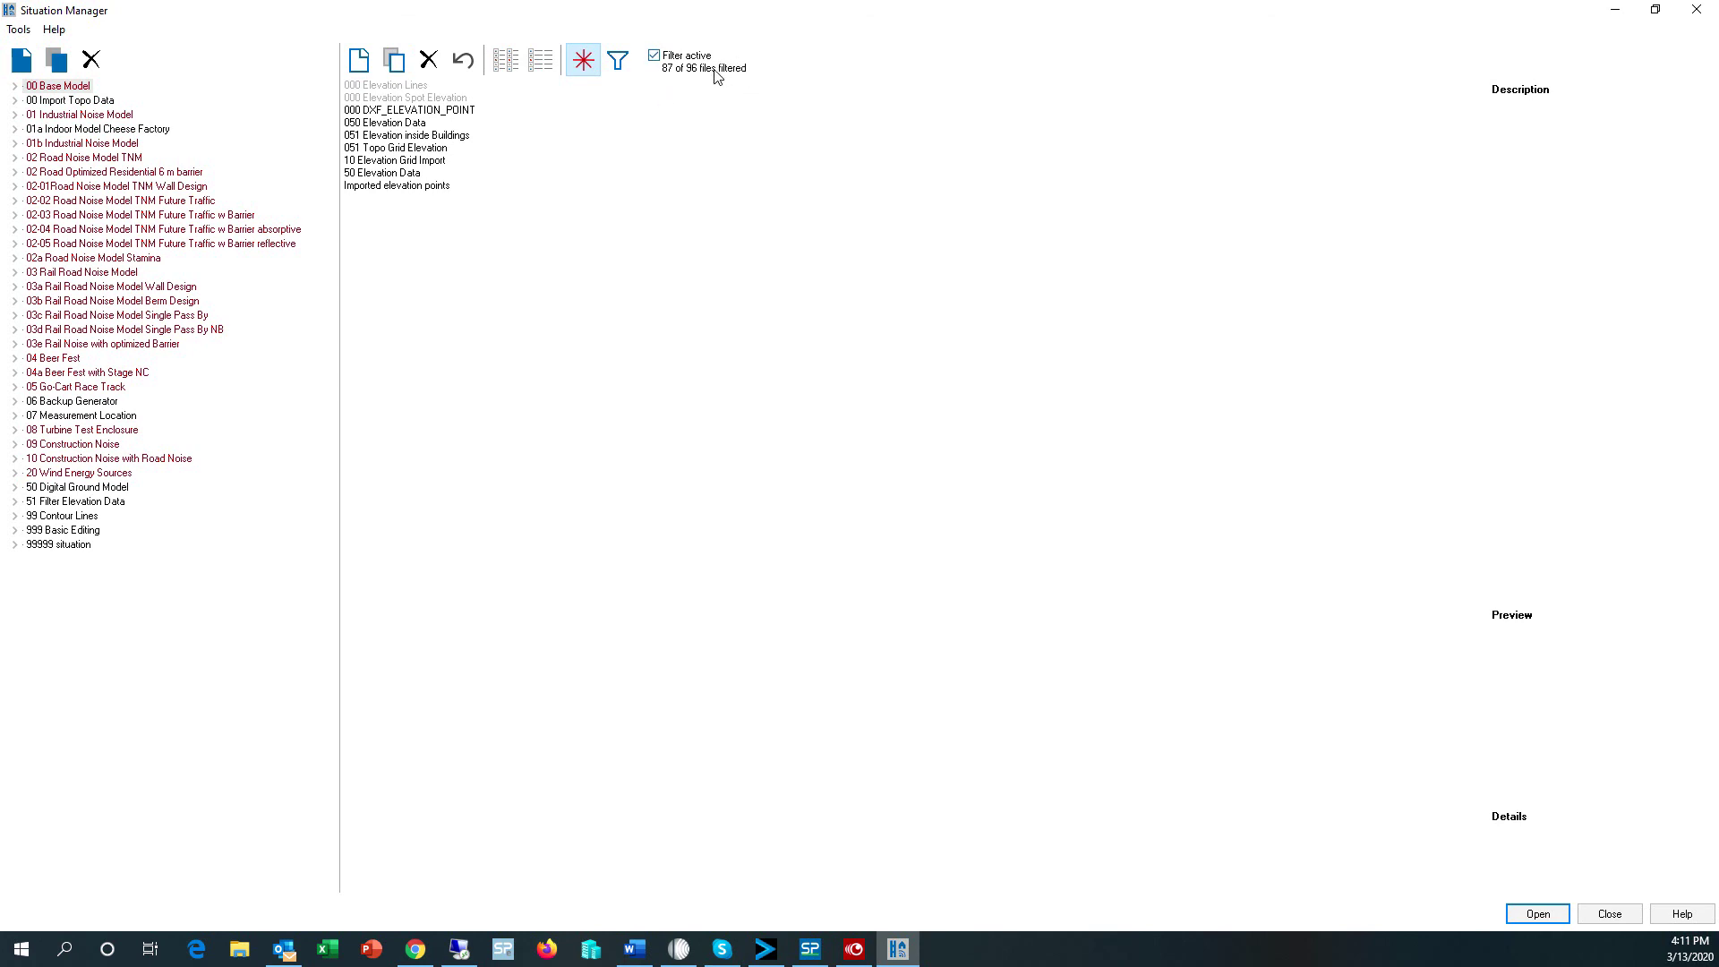
Deactivate the text filter to list all Geo-Files.
click(654, 55)
click(657, 56)
click(658, 57)
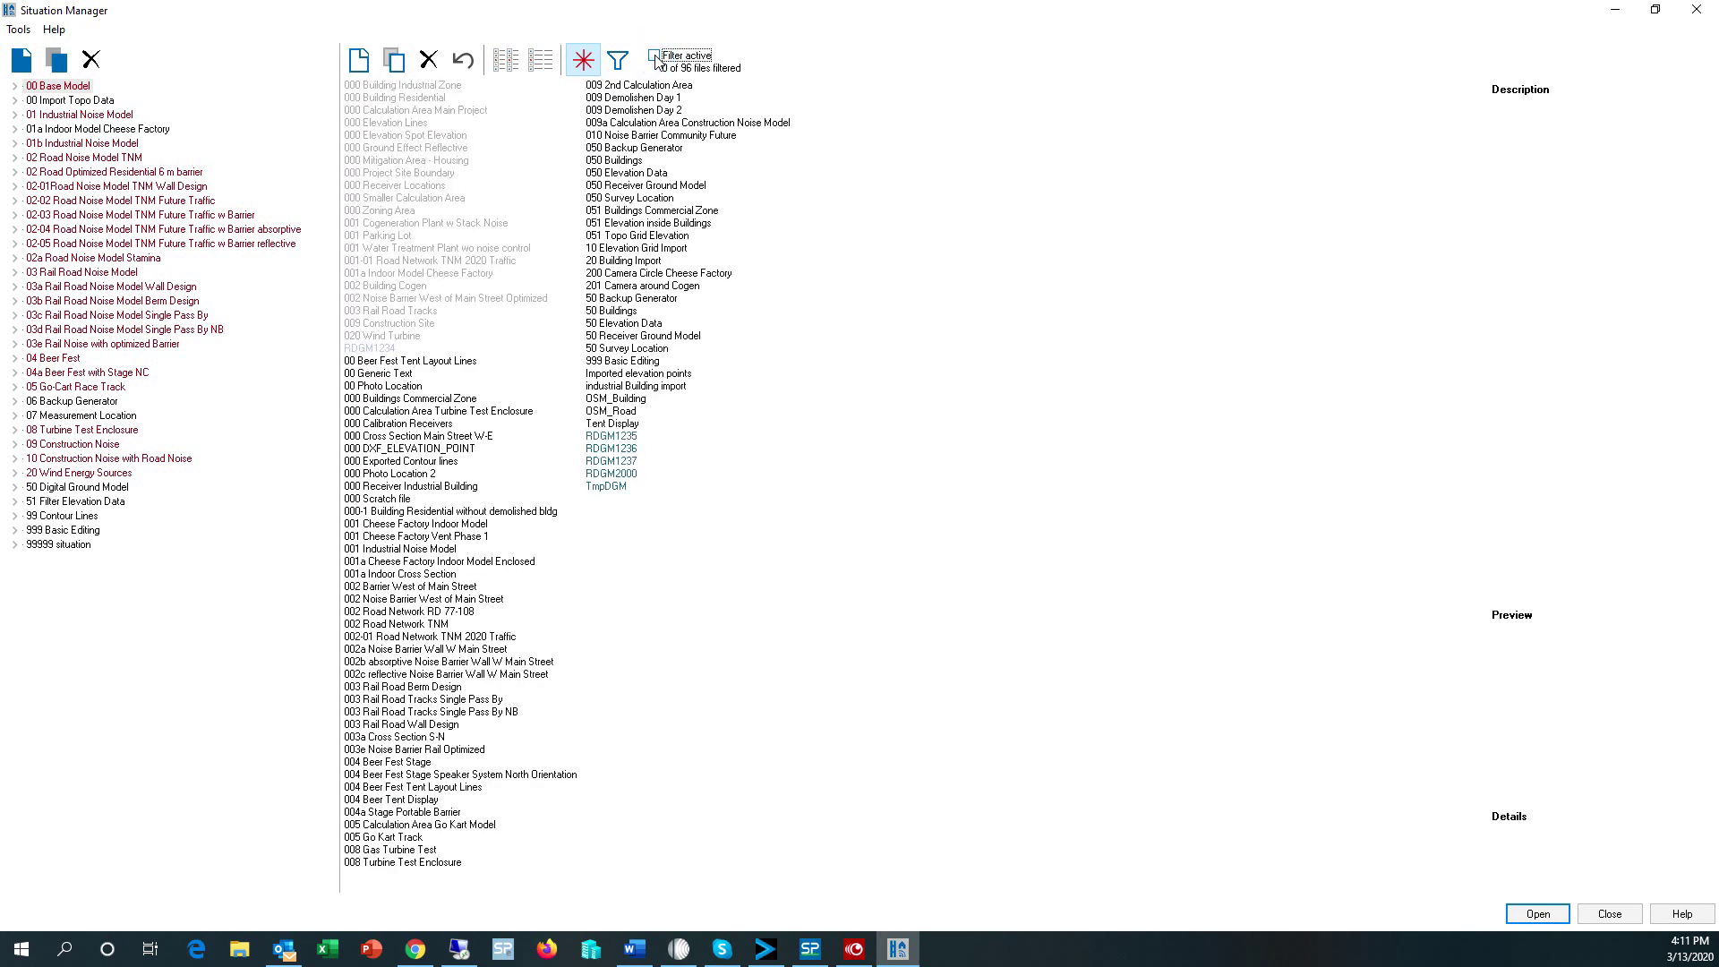
Extend the "Elevation" text filter to file name and description, and activate the filter.
click(618, 60)
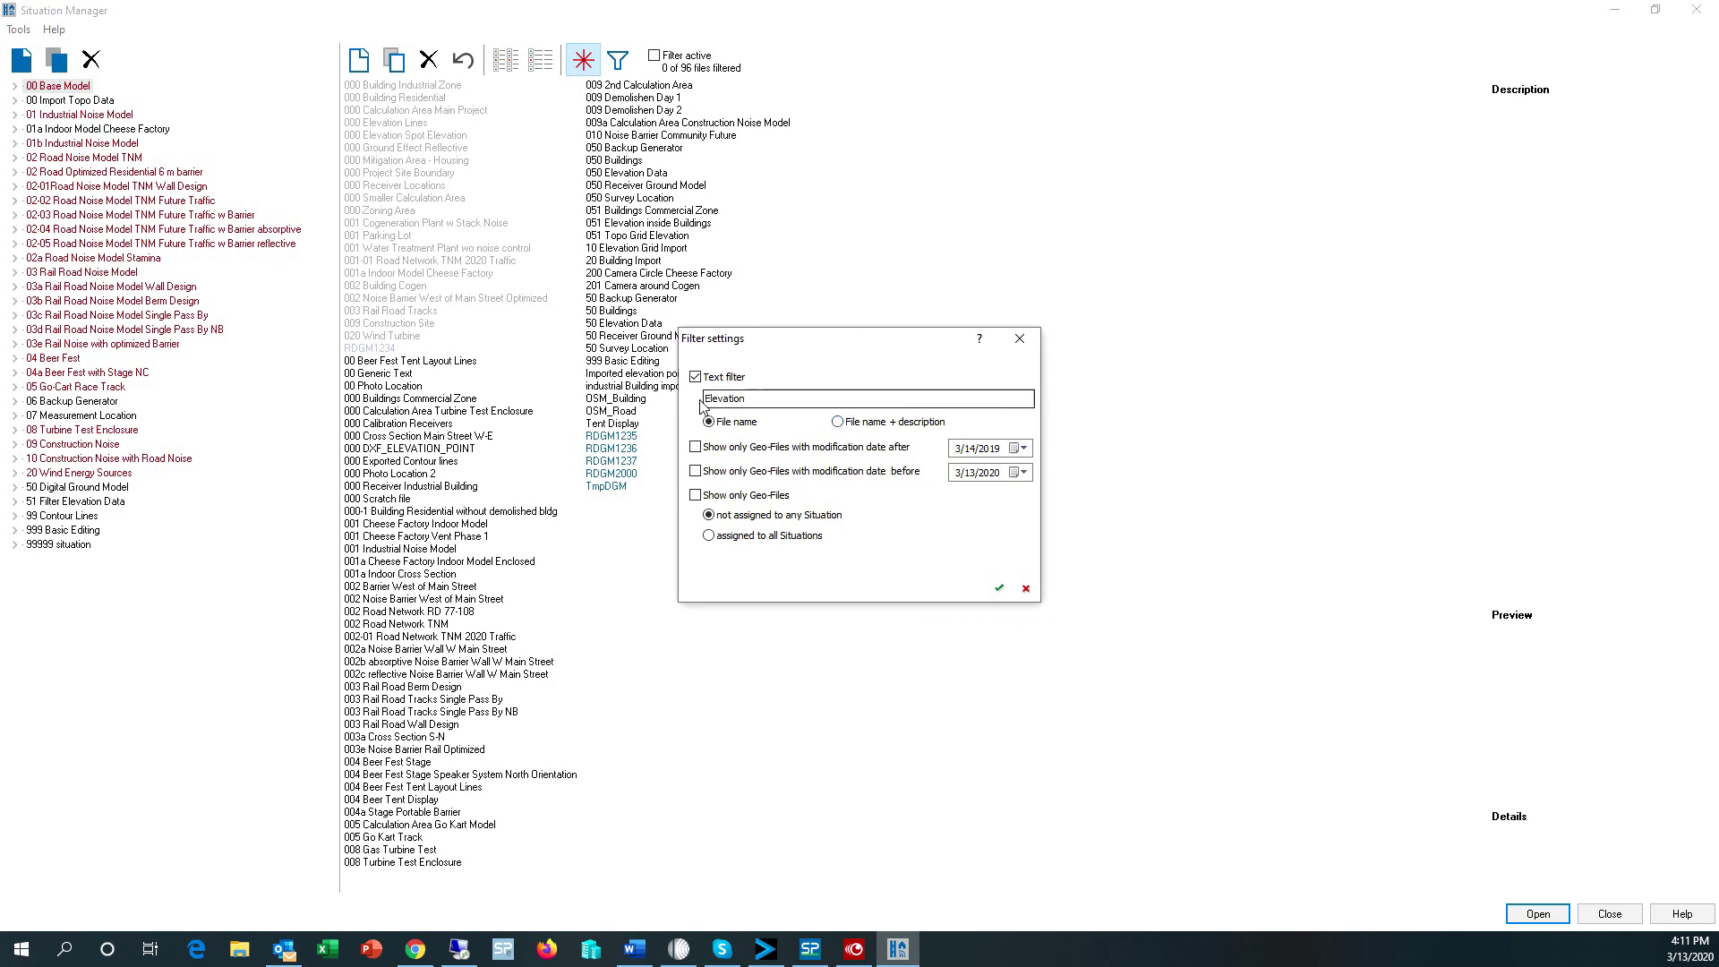
click(839, 422)
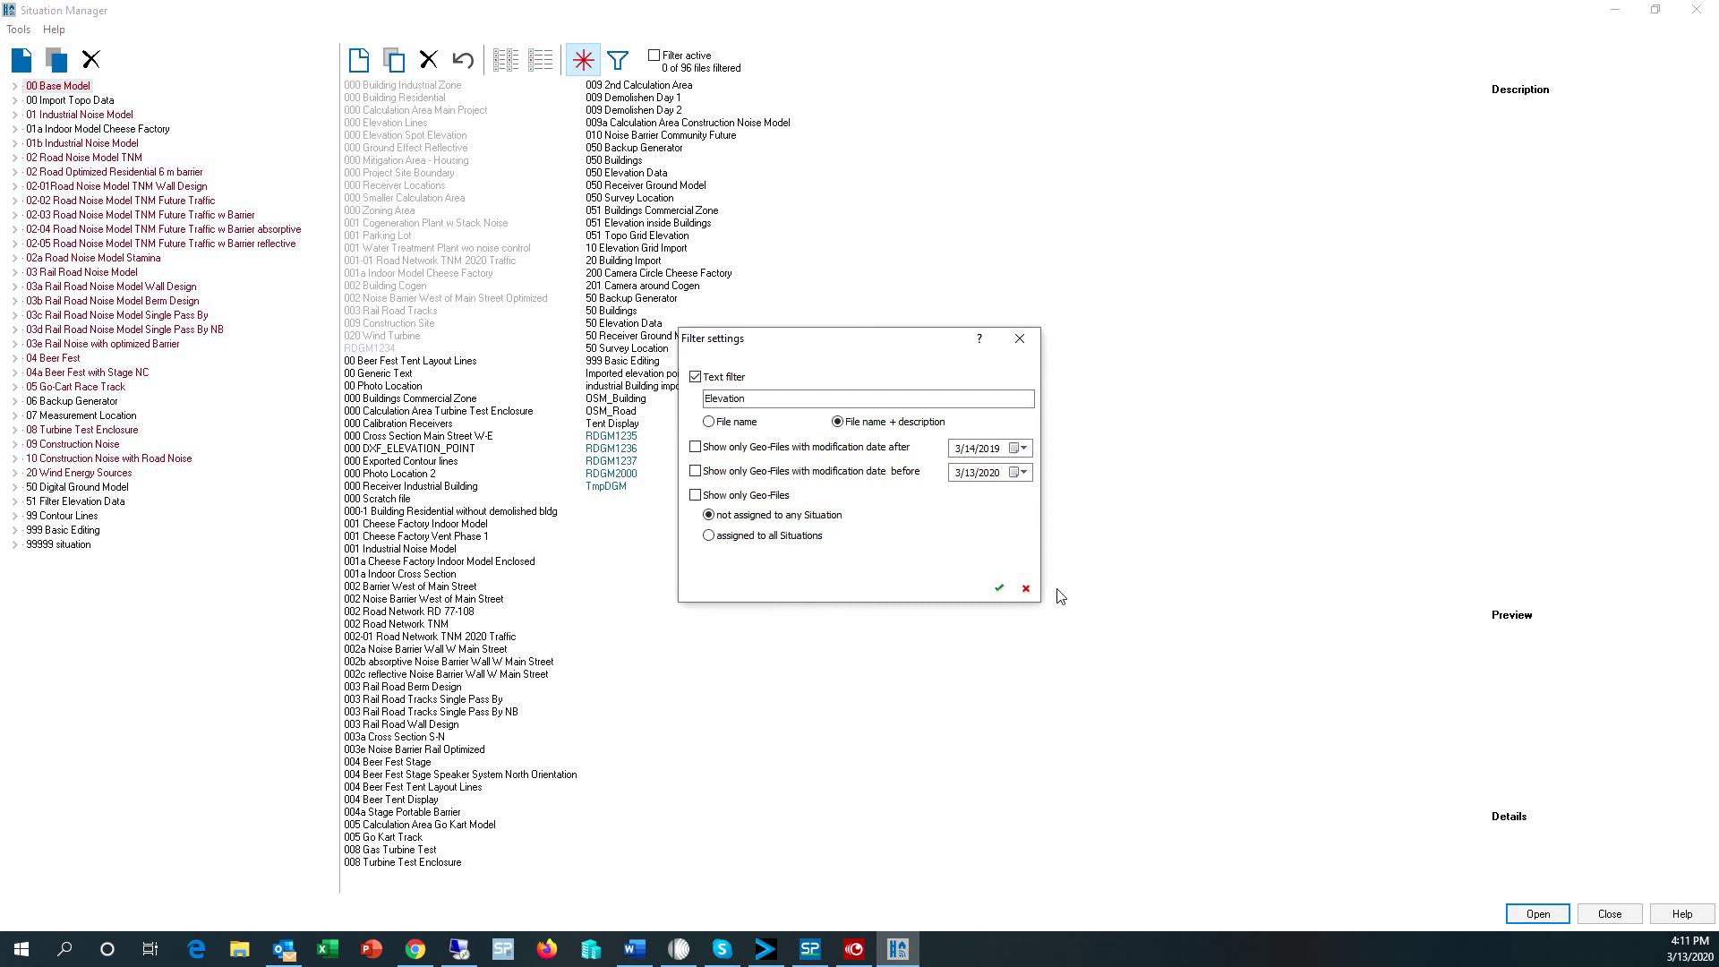
click(999, 588)
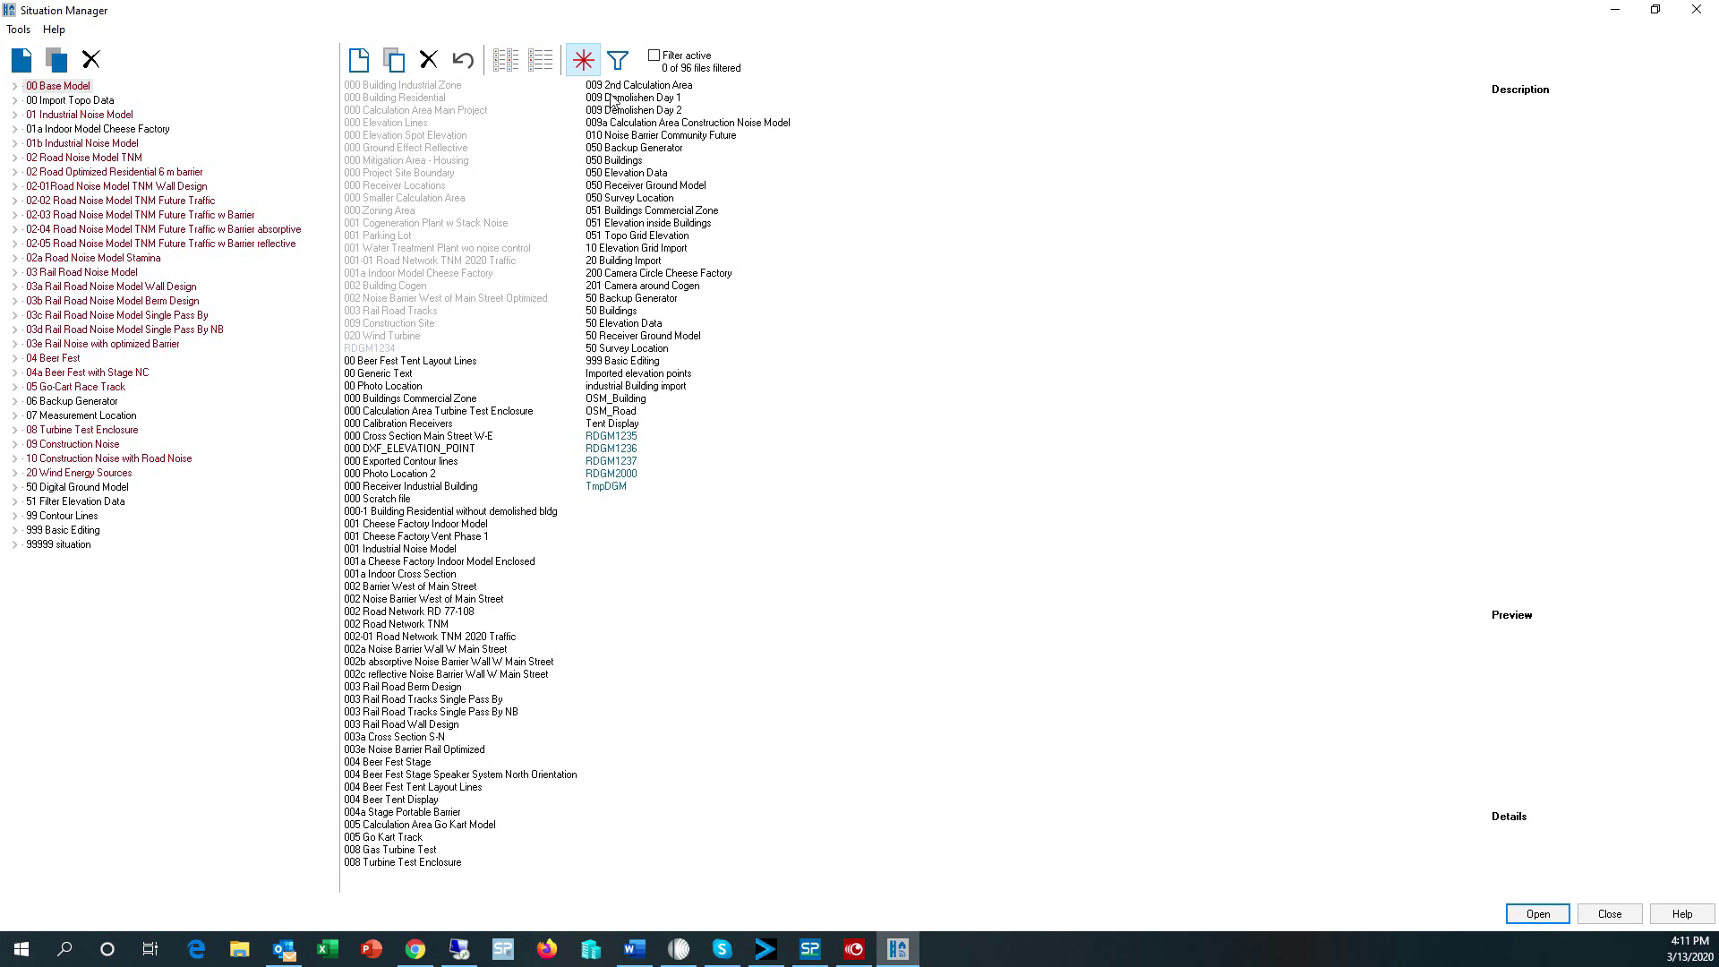
click(685, 55)
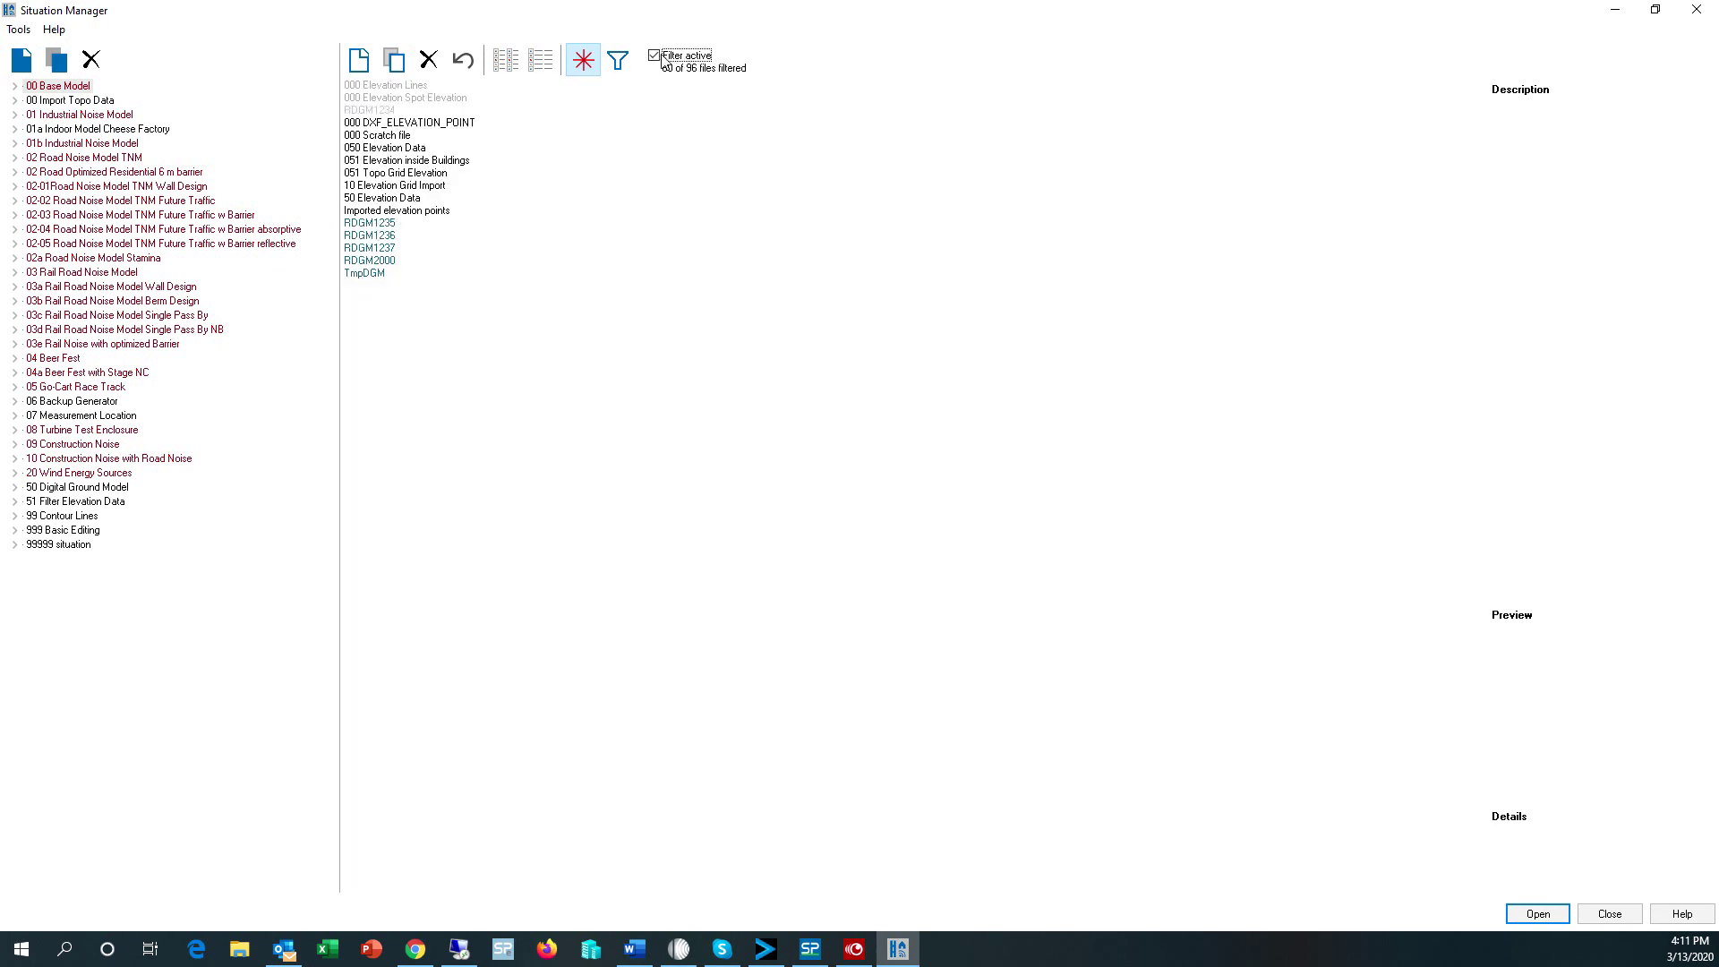
Inspect the filtered Geo-Files from 50 Elevation Data up to 000 Scratch file, checking their descriptions and previews.
click(407, 200)
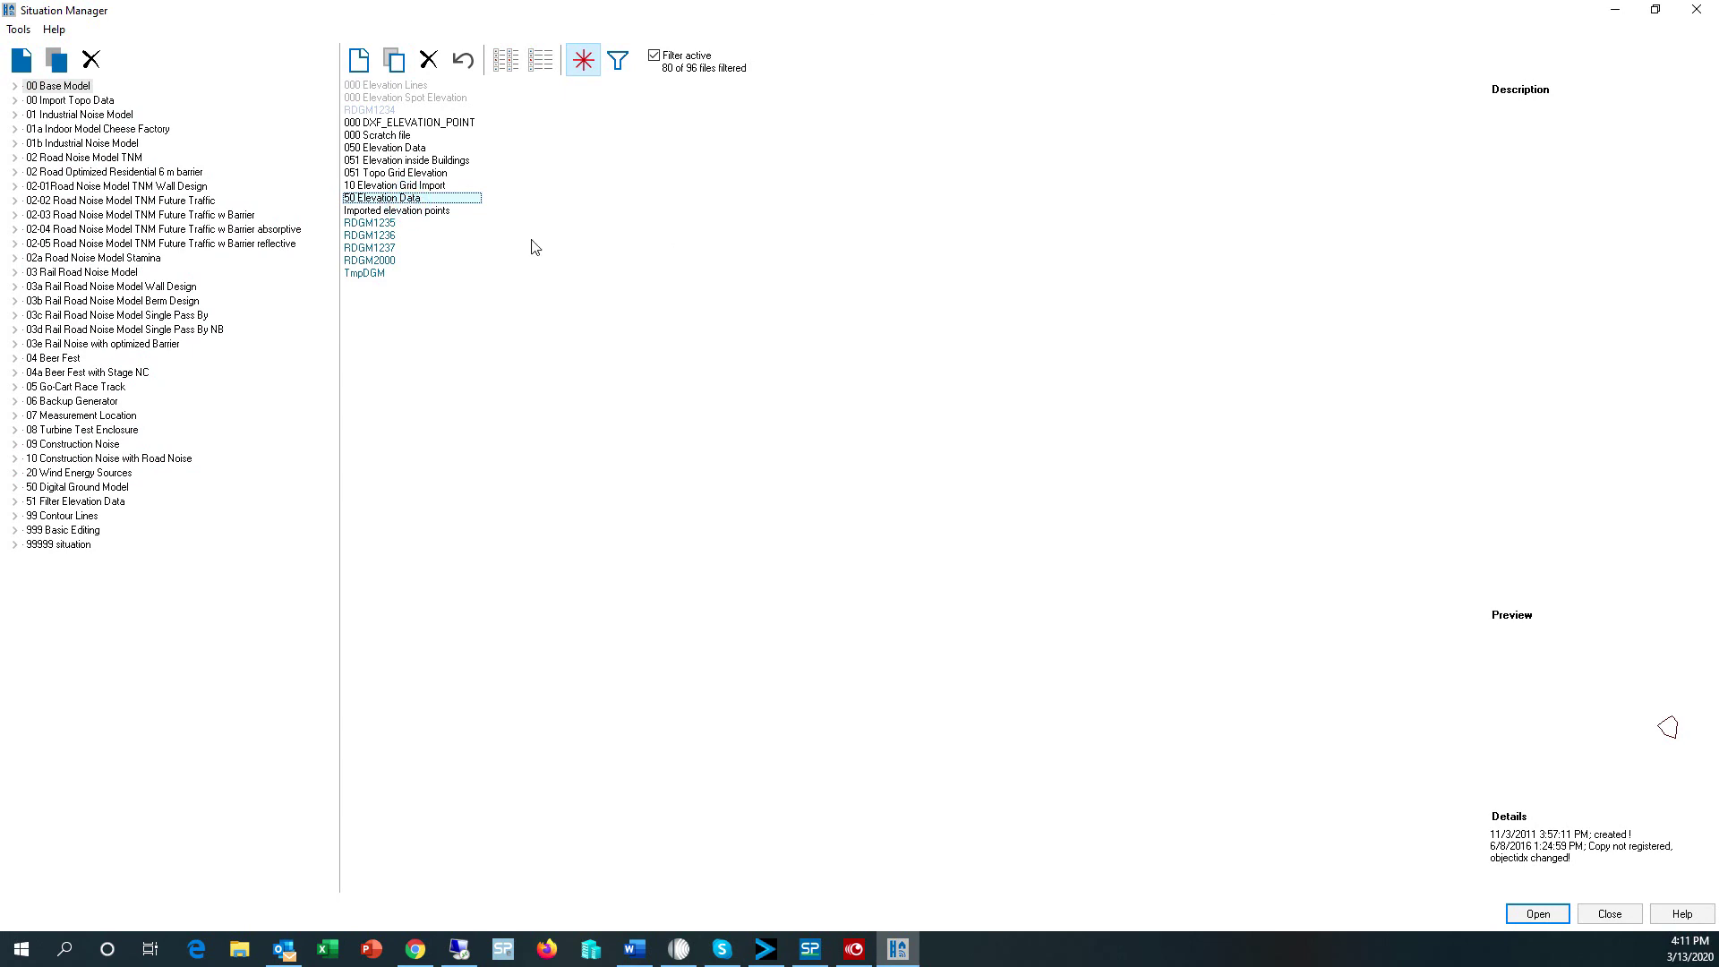
click(413, 186)
click(415, 161)
click(408, 145)
click(407, 134)
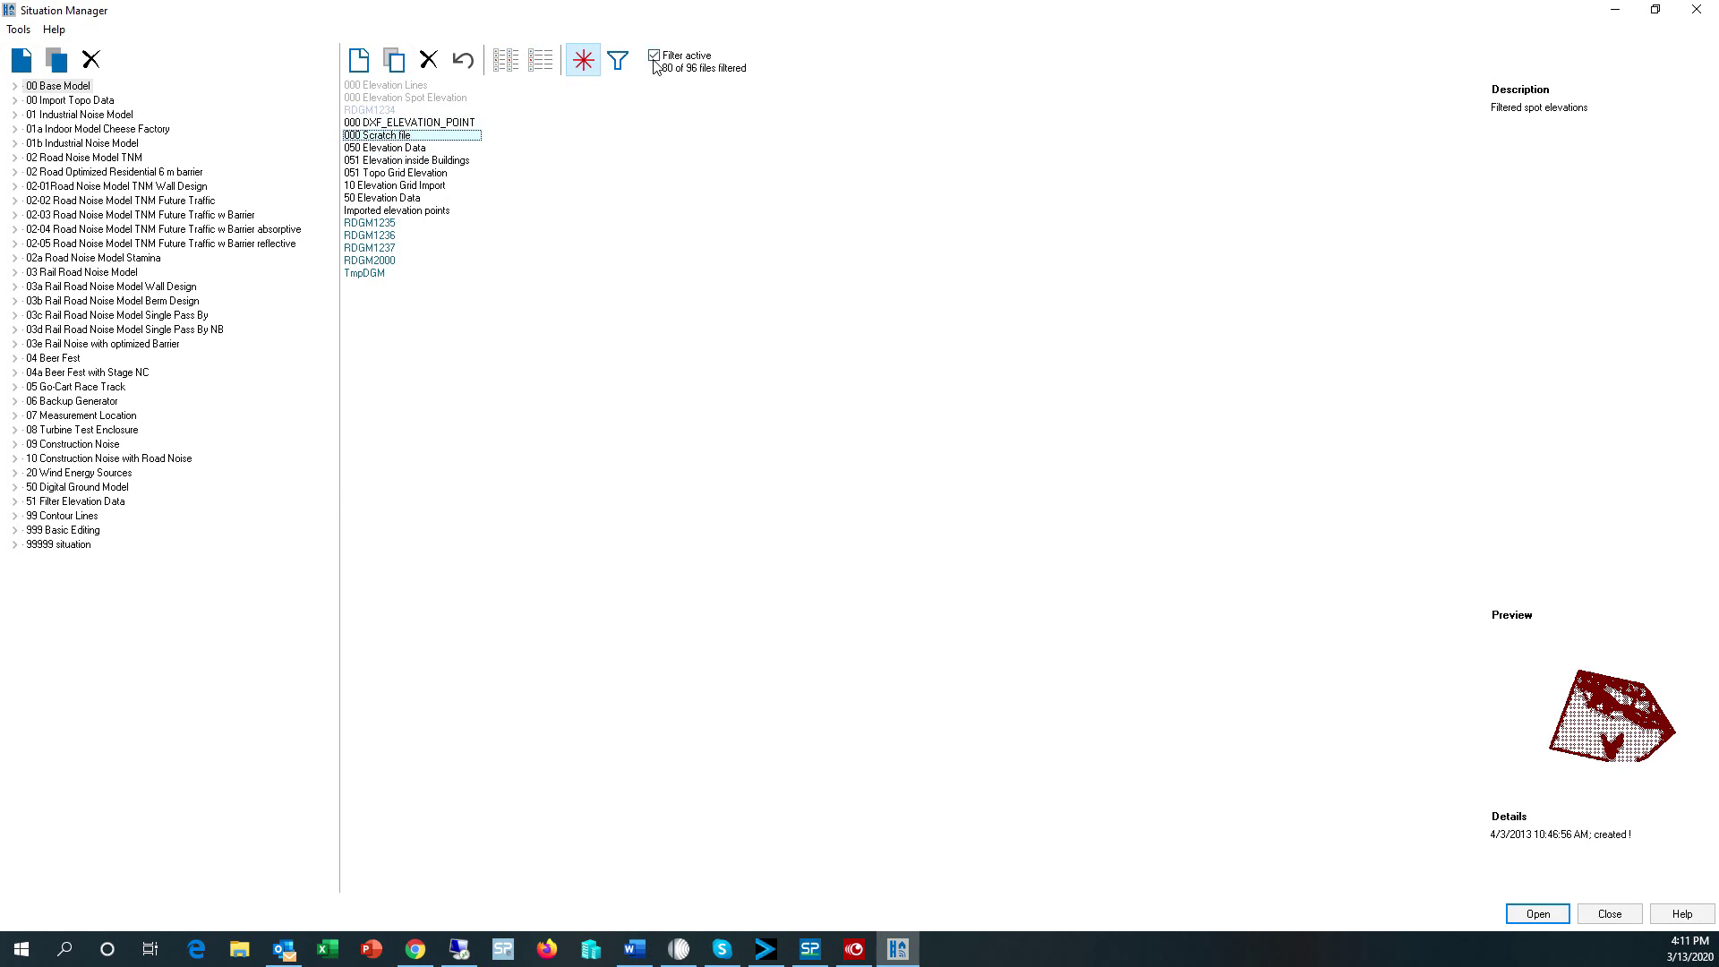
Restrict the filter to show only Geo-Files with the option "assigned to all Situations".
click(618, 60)
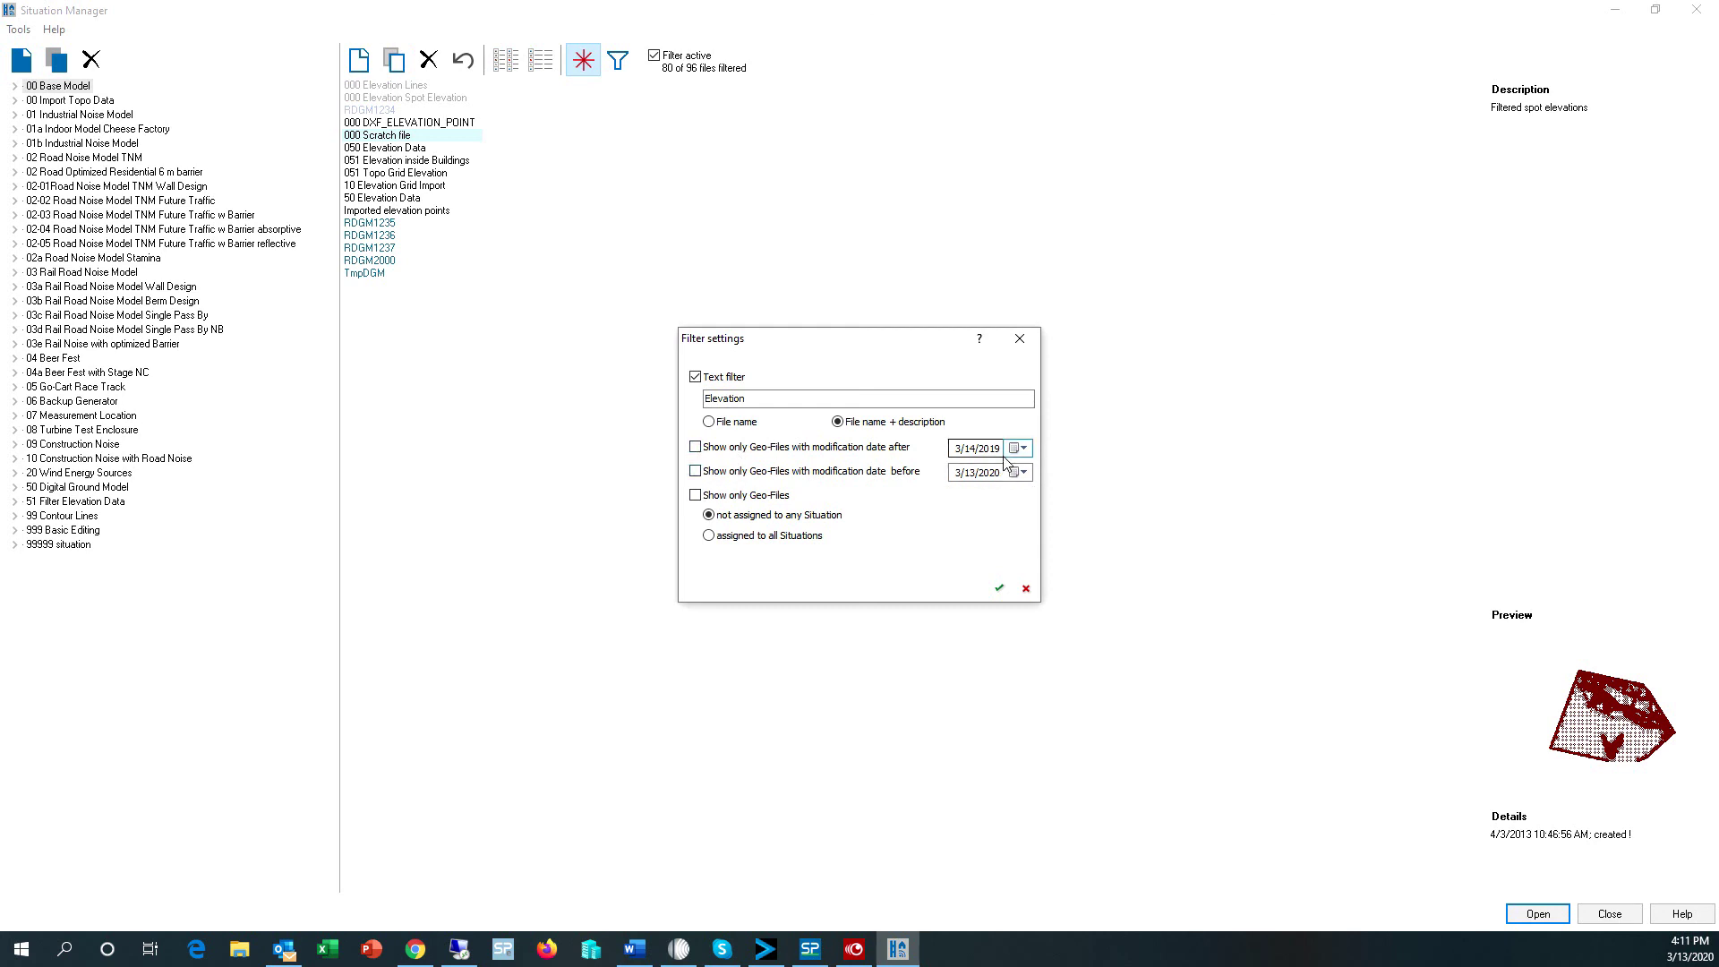
click(696, 498)
click(708, 538)
click(999, 590)
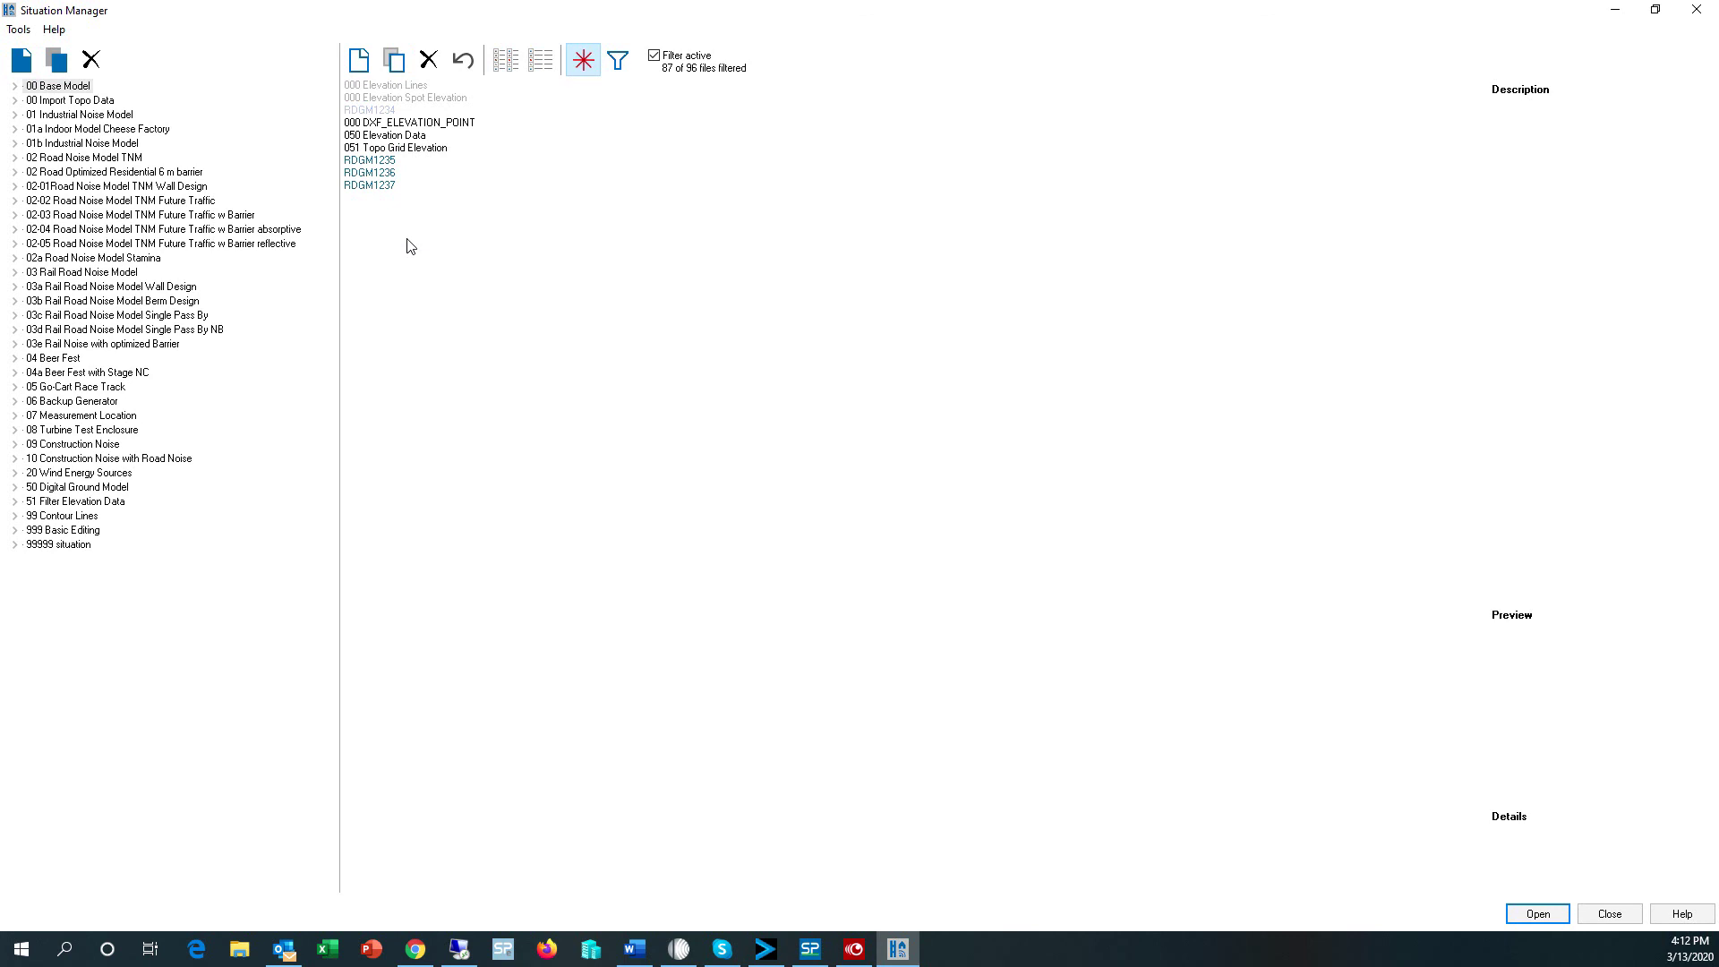
Check which situations use the Geo-Files 000 DXF_ELEVATION_POINT and 050 Elevation Data.
click(409, 124)
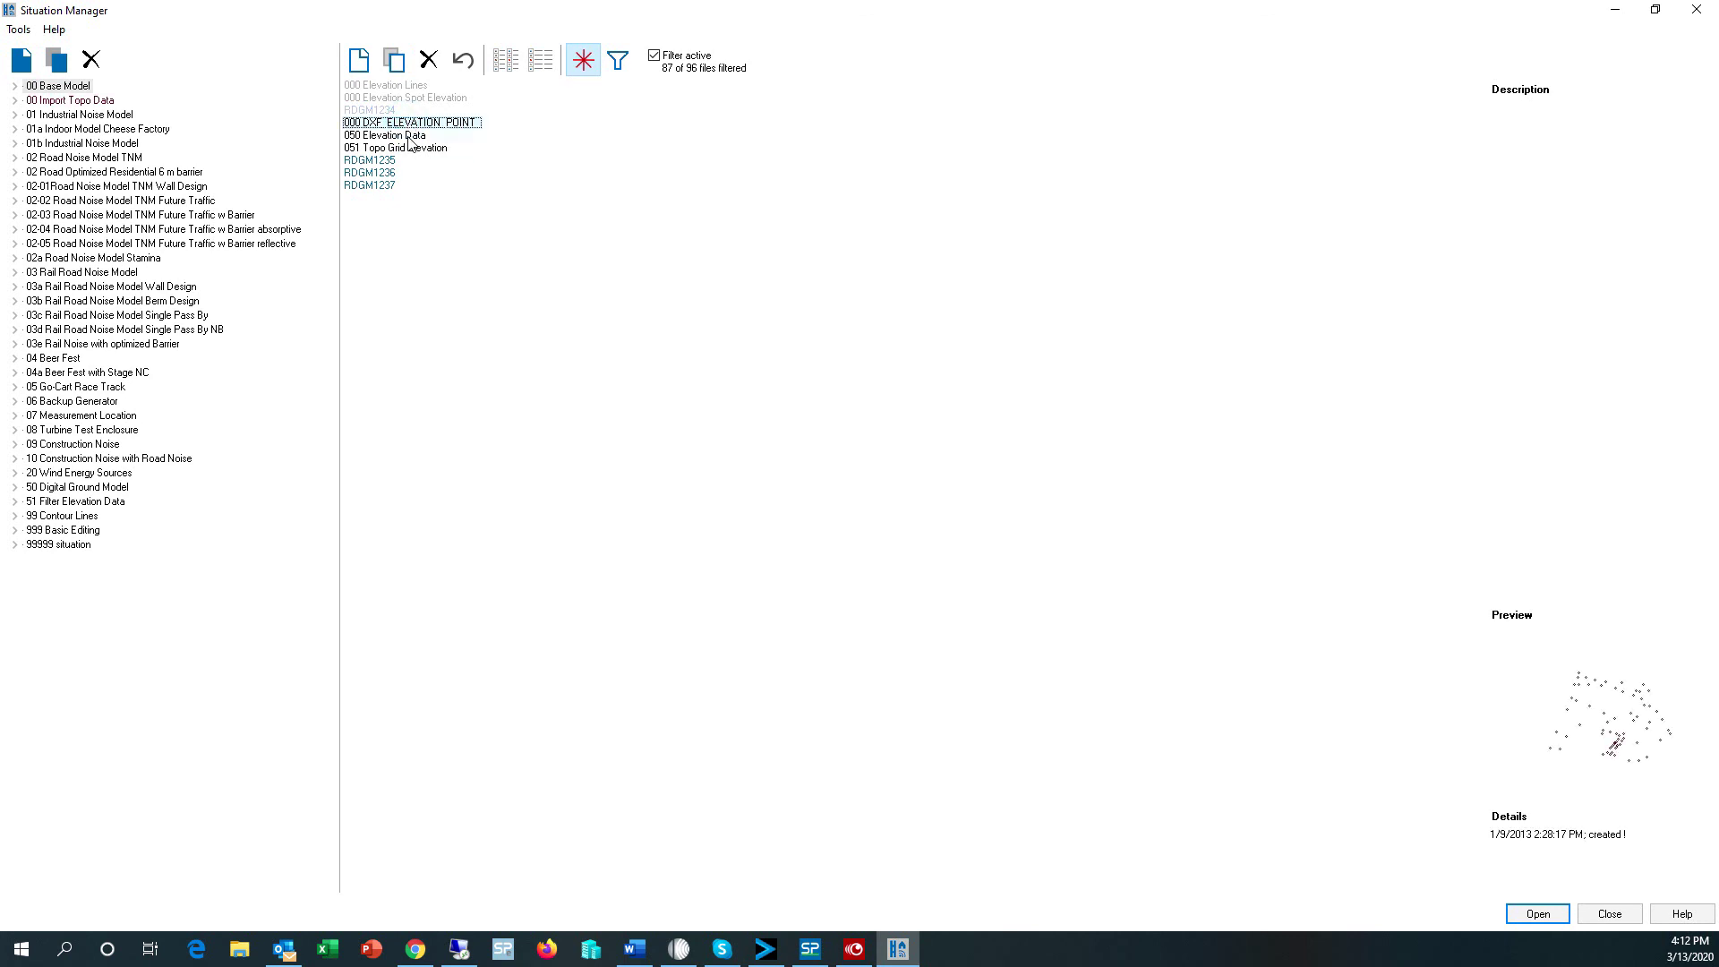
click(408, 136)
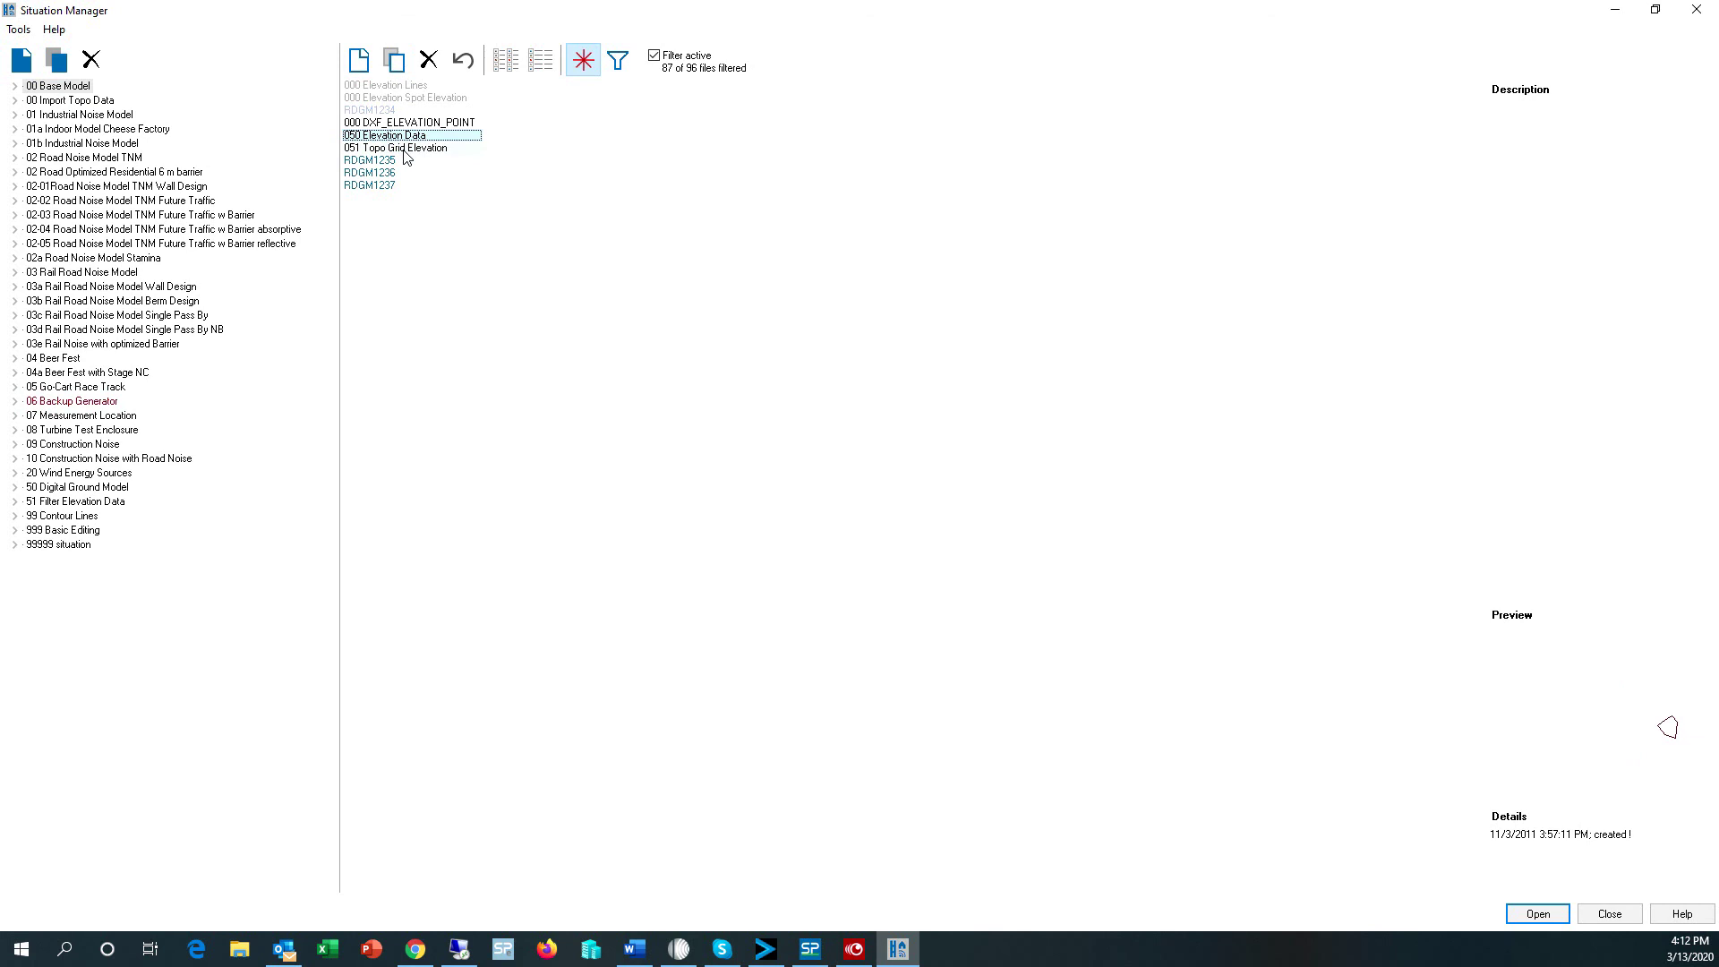